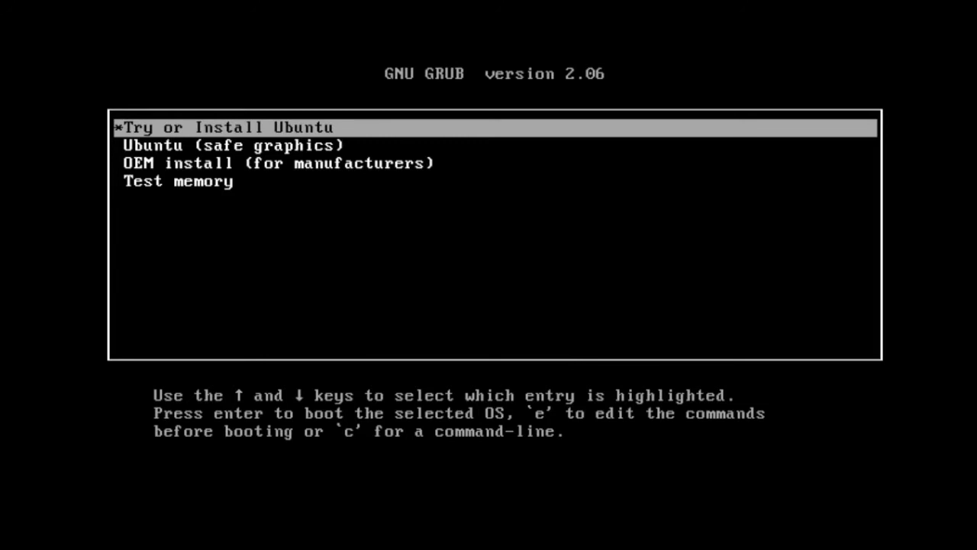
Browse the GRUB entries, then boot 'Try or Install Ubuntu'
key(Down)
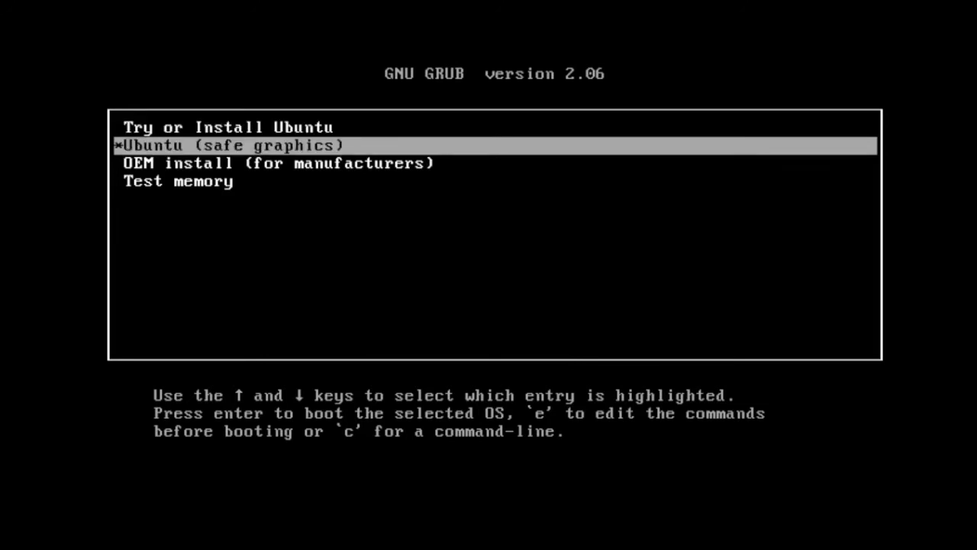
key(Down)
key(Down)
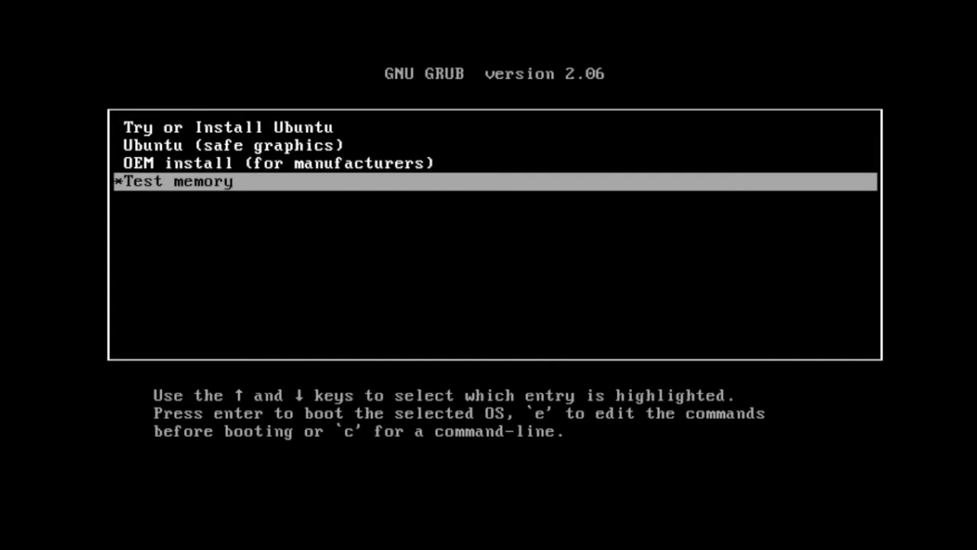
key(Up)
key(Up)
key(Up)
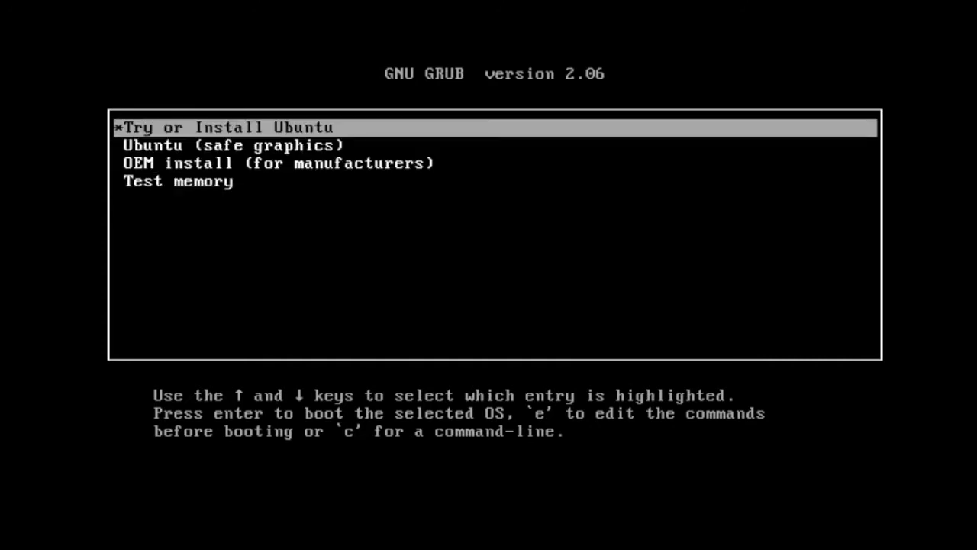
key(Return)
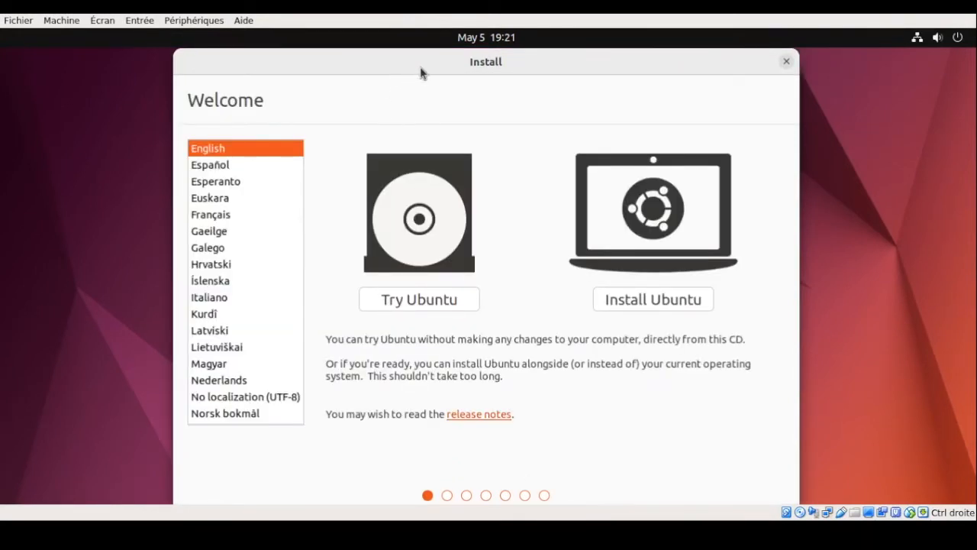
Switch the installer language to Français and choose Installer Ubuntu
drag(424, 61, 425, 47)
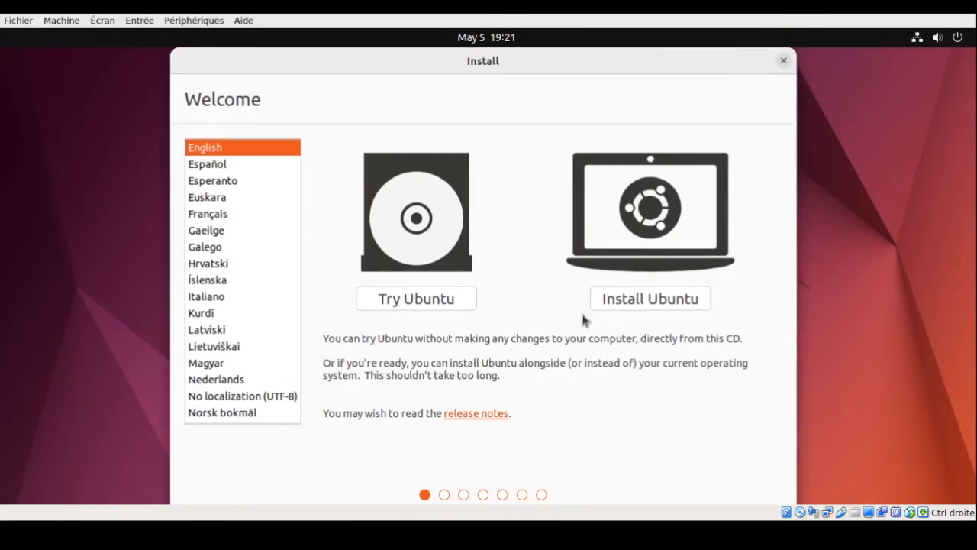
click(224, 214)
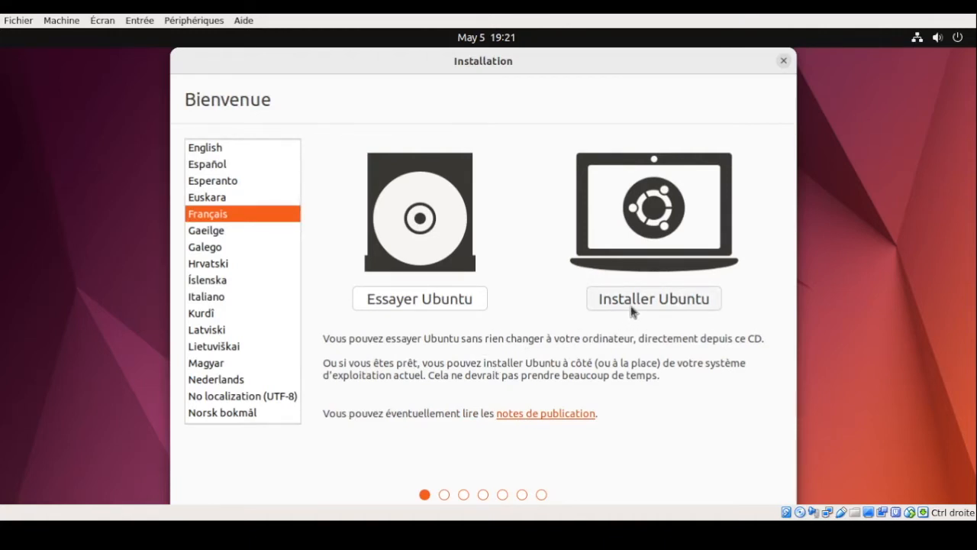
click(631, 307)
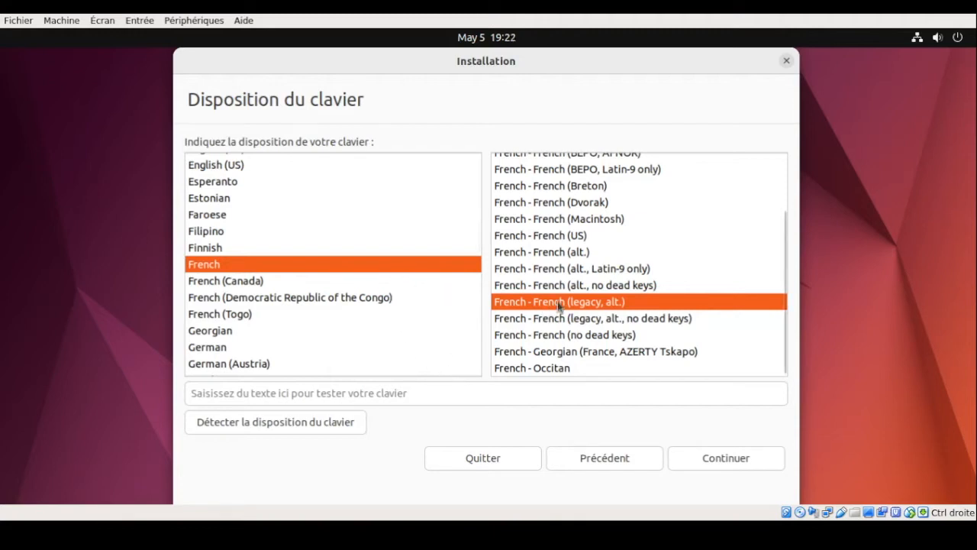
Detect the French (legacy, alt.) layout, testing it with 'Azerty123 !?' and 'Azerty789;.€'
click(313, 393)
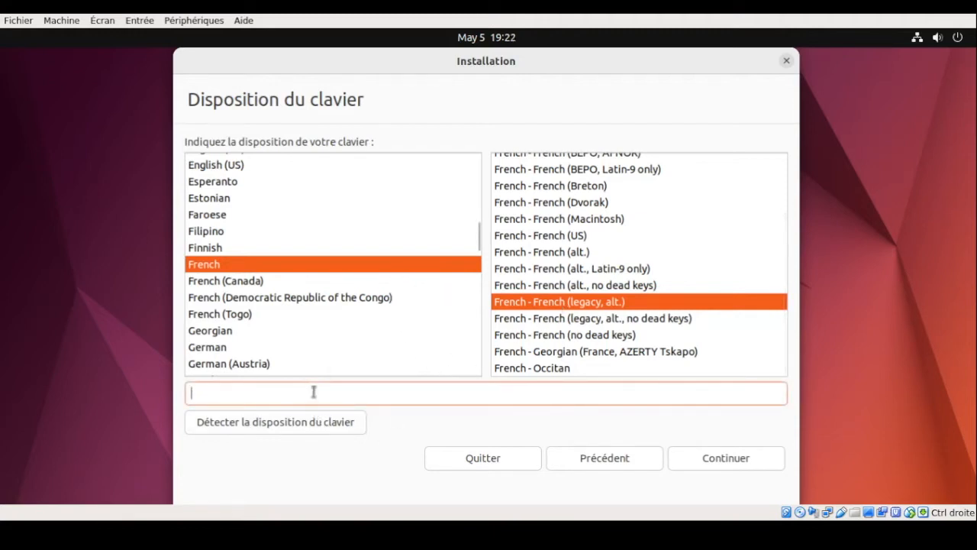
text(Azerty123 !?)
click(284, 430)
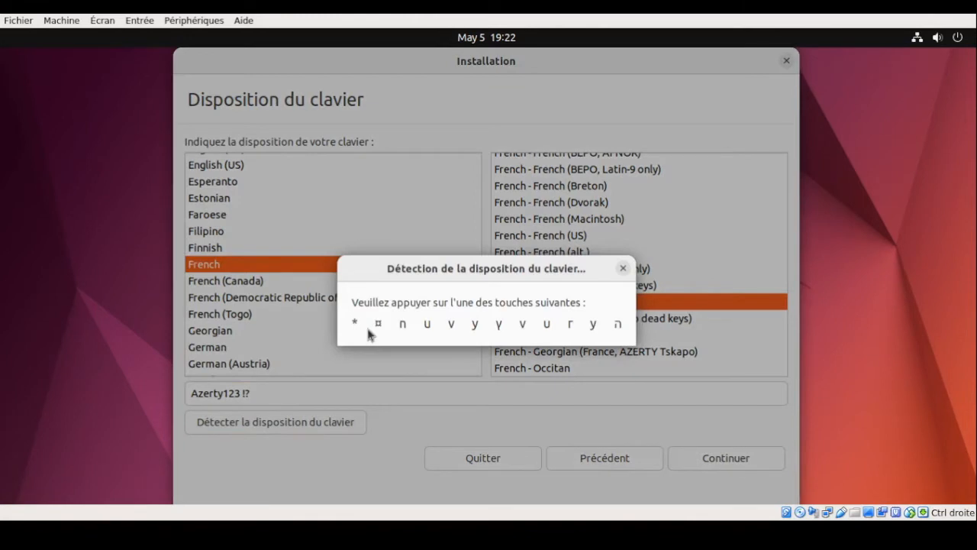
key(u)
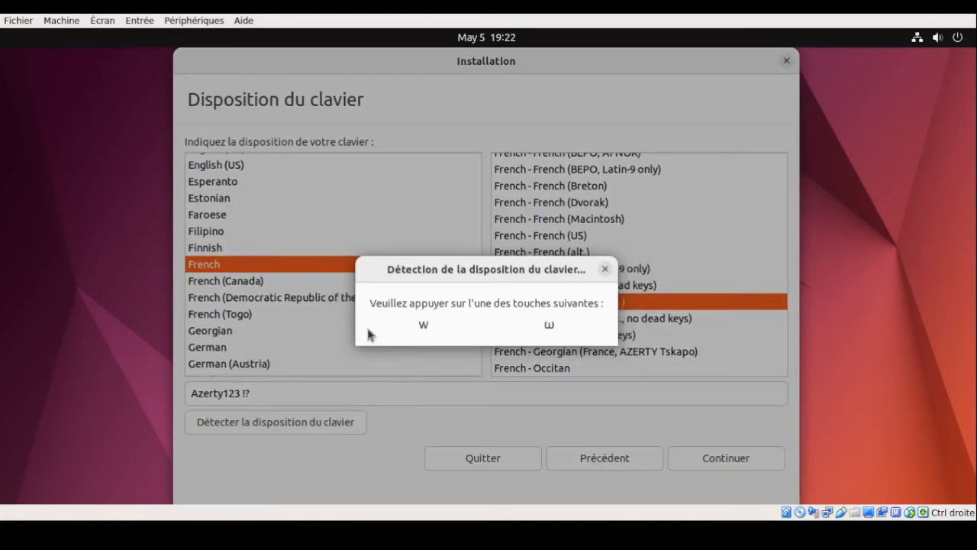
key(w)
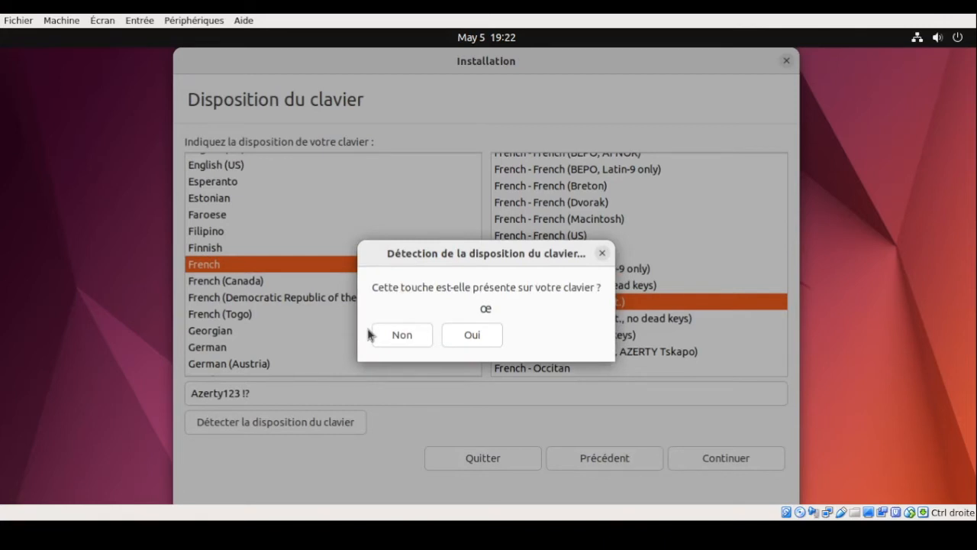
click(380, 338)
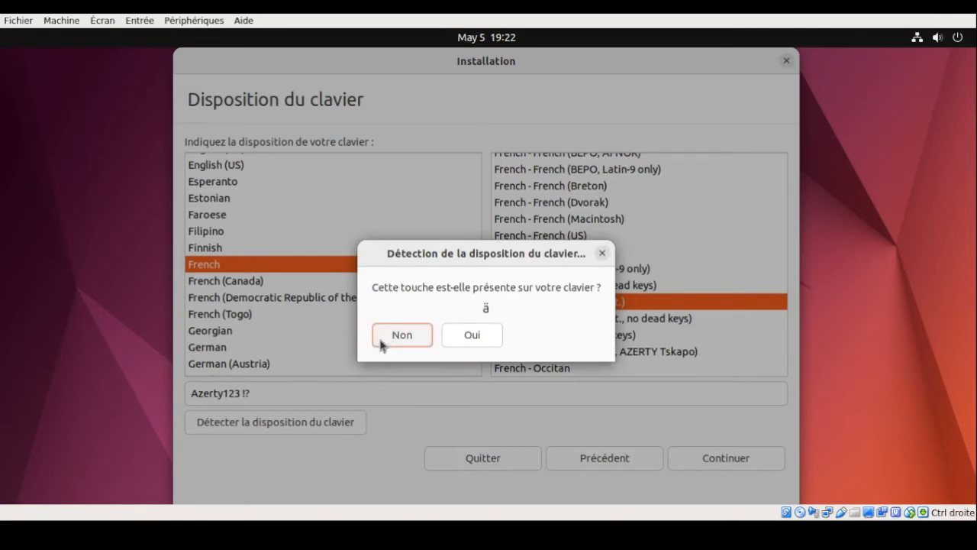
click(429, 338)
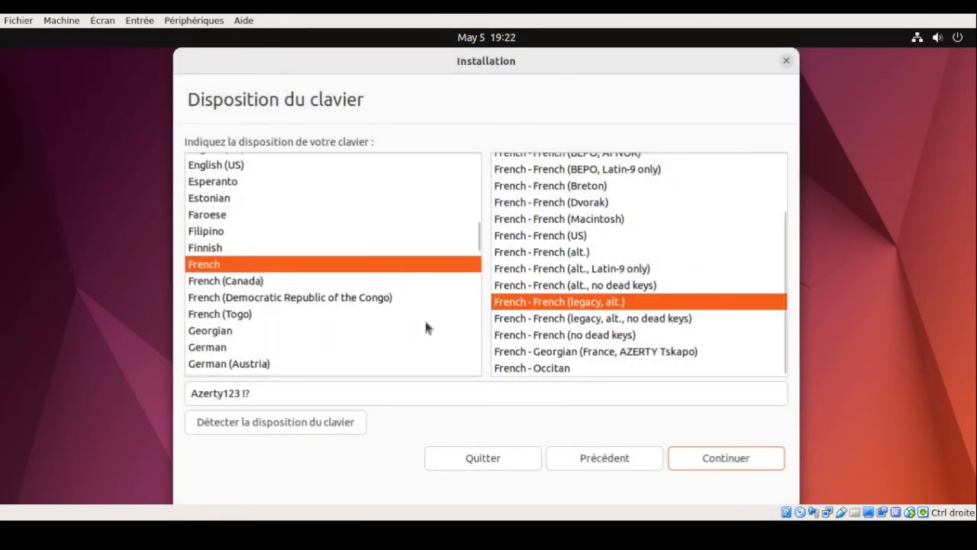
click(284, 392)
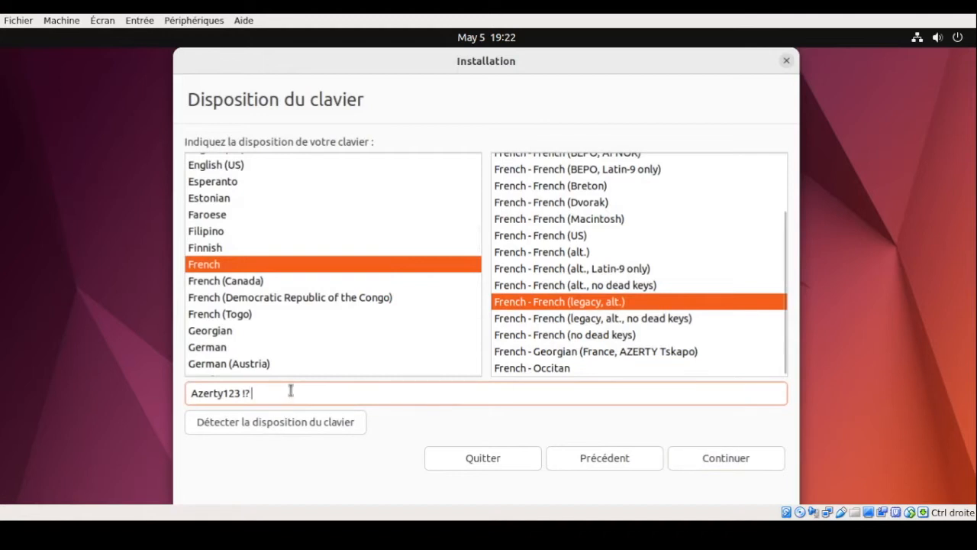
text(Azert)
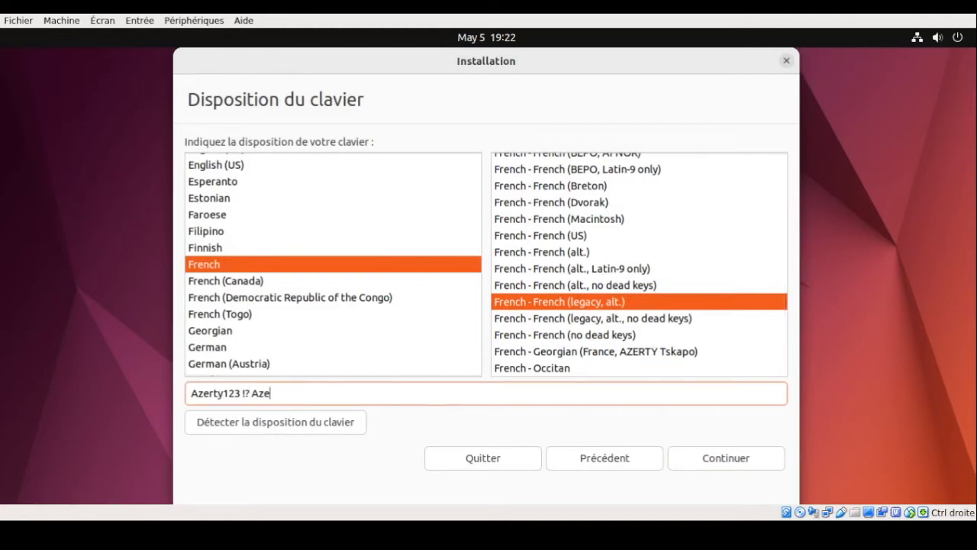
text(y789;.€)
Accept the keyboard layout and keep Installation normale with updates downloaded
click(683, 458)
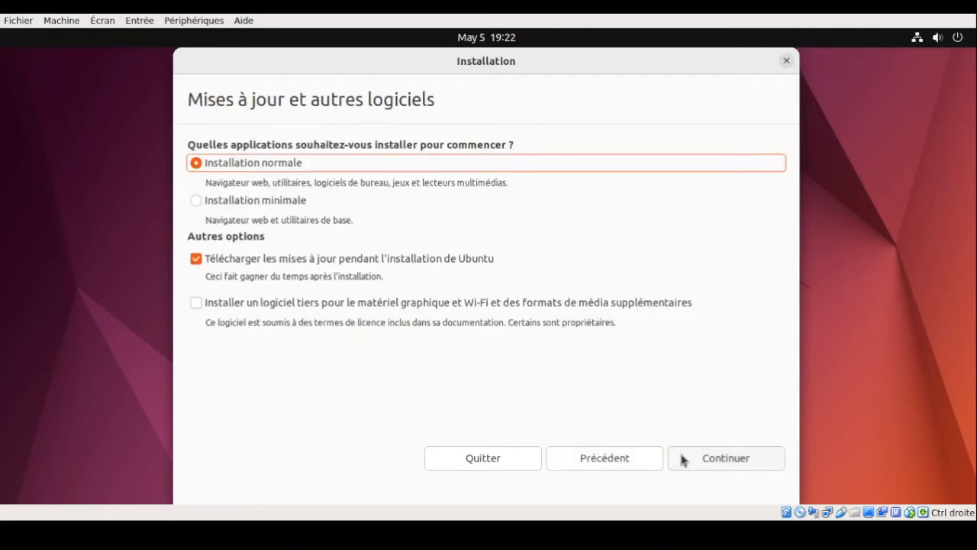
drag(444, 62, 443, 63)
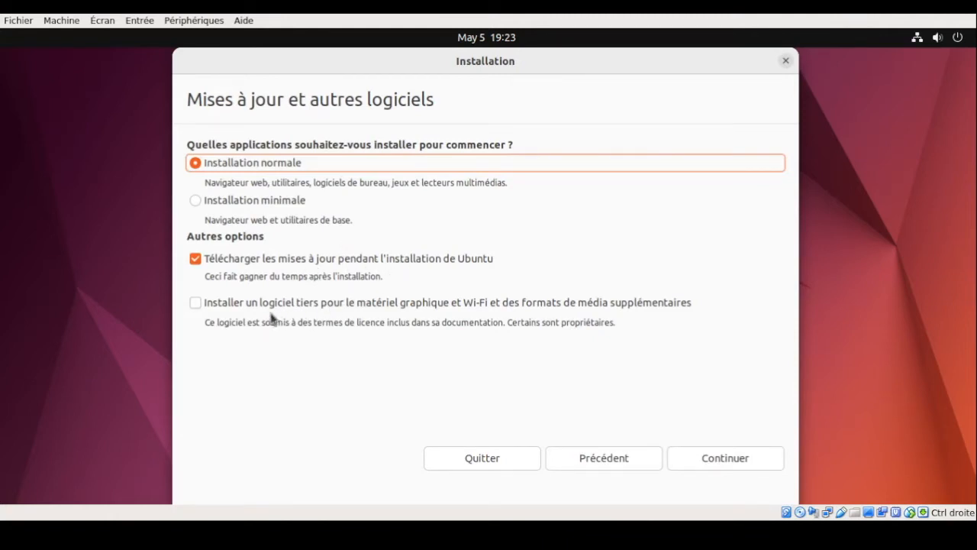
click(739, 465)
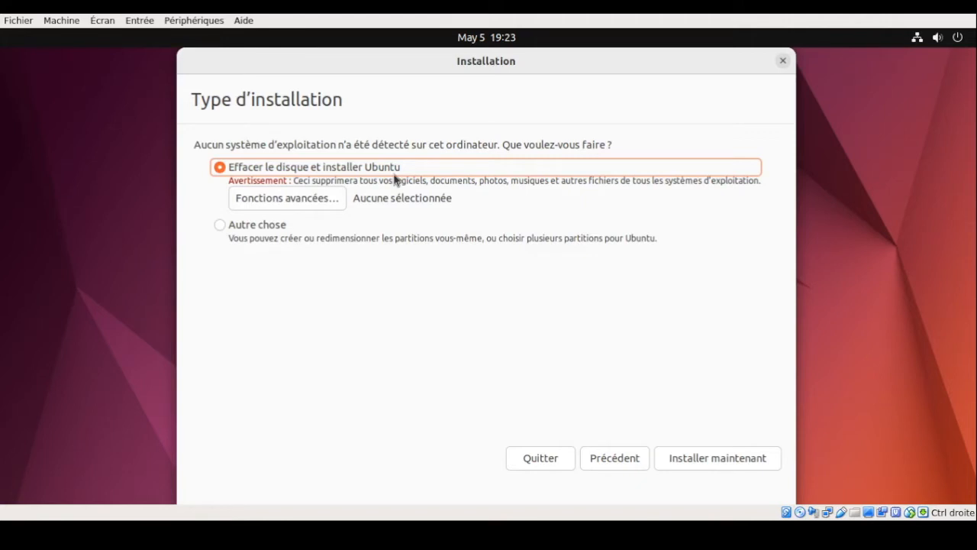
Choose to erase the disk and install Ubuntu, confirming the partition changes
click(691, 457)
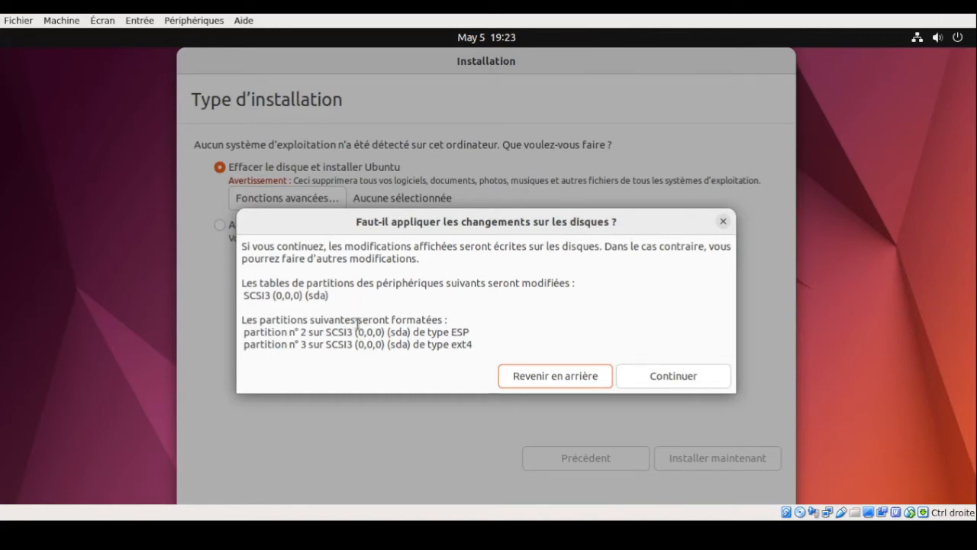
click(659, 376)
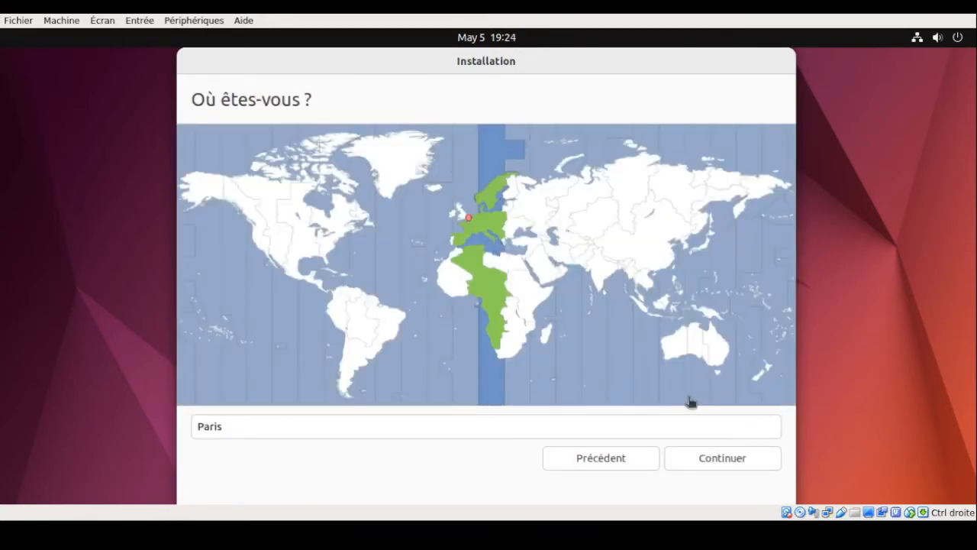
Confirm Paris, enter the user's name and change the computer name's suffix to -VM
click(731, 462)
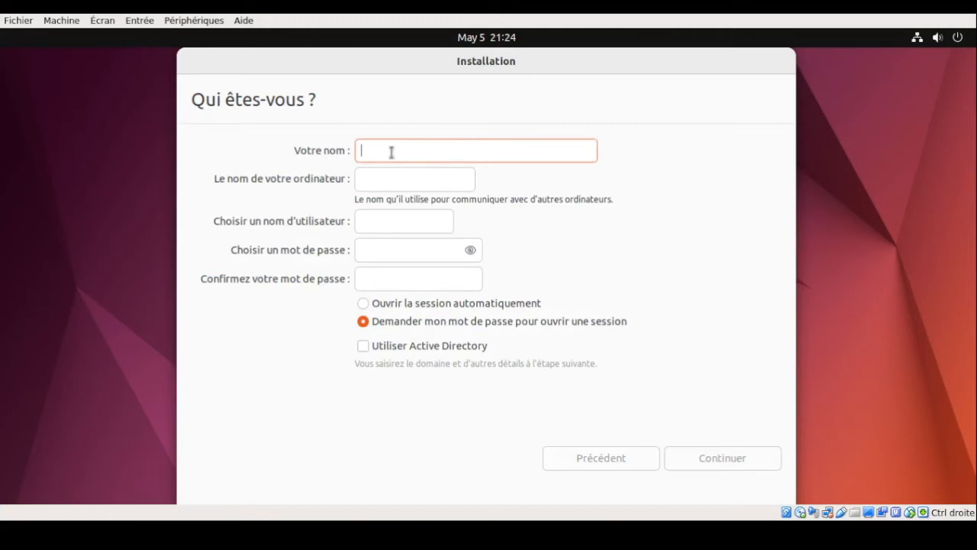
text(fu)
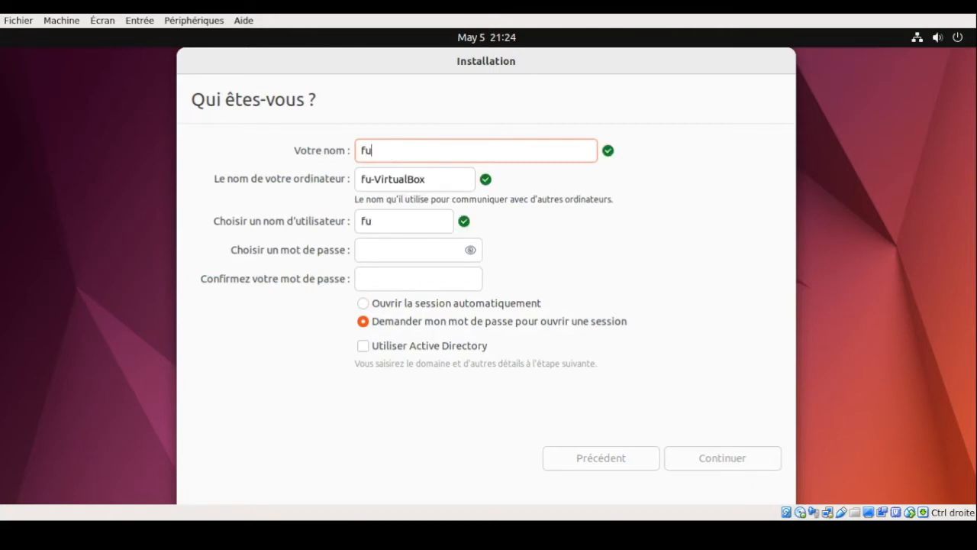
text(nky-tux)
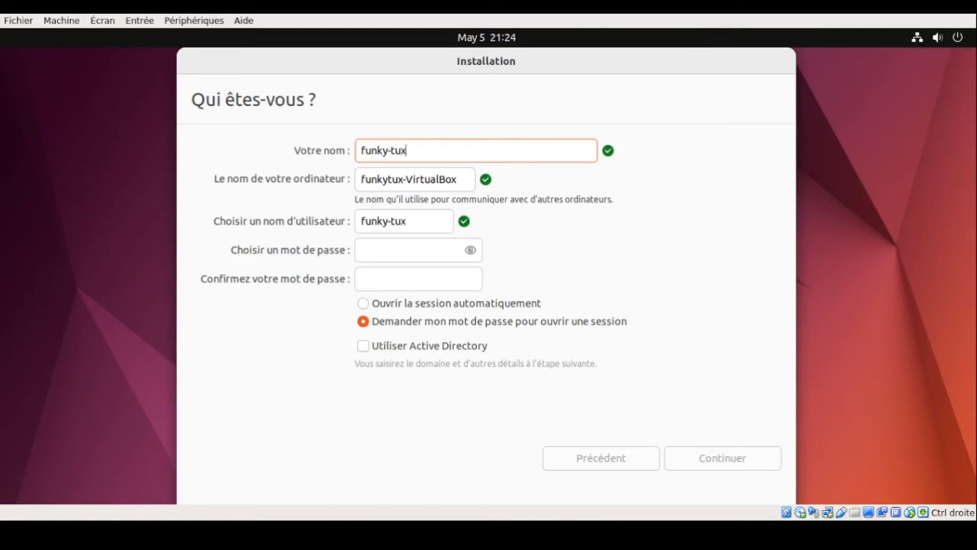
click(469, 180)
key(BackSpace)
key(BackSpace)
key(BackSpace)
key(BackSpace)
key(BackSpace)
key(BackSpace)
key(BackSpace)
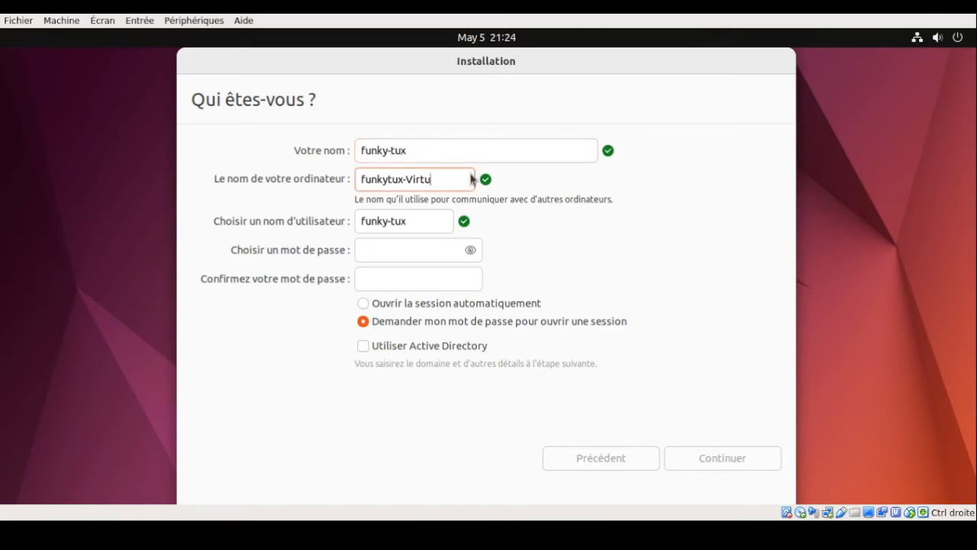
key(BackSpace)
key(BackSpace)
text(M)
Enter a strong account password and move on to its confirmation field
click(397, 248)
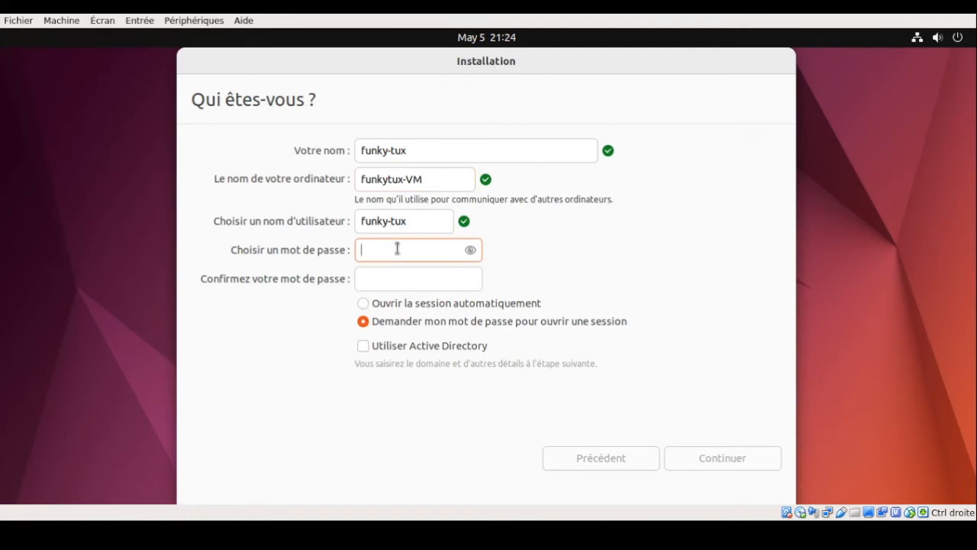
text(●●●●)
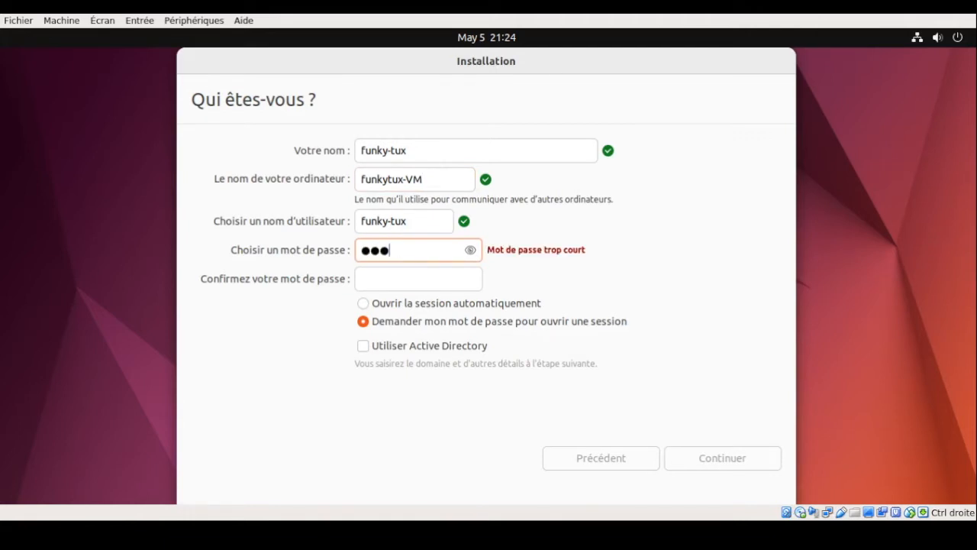
text(●●)
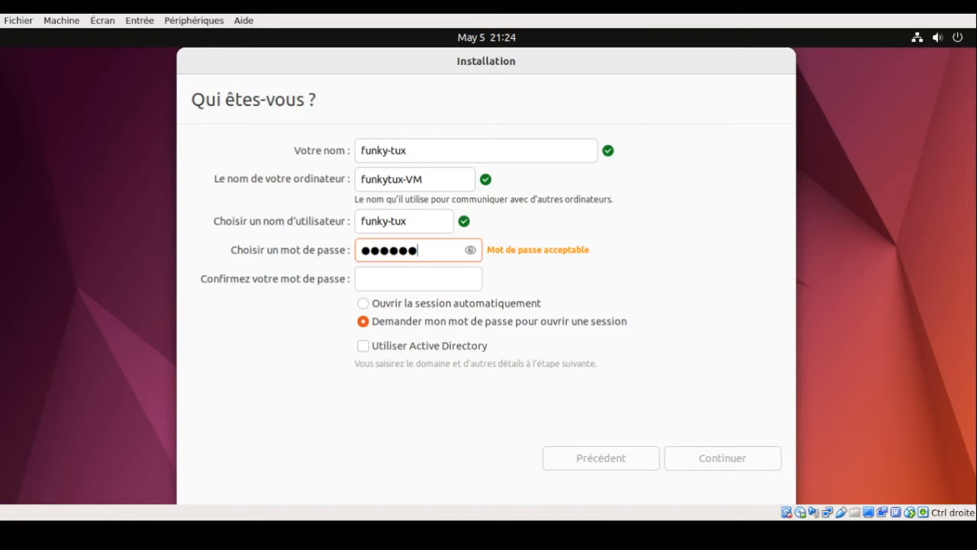
text(●●)
key(Tab)
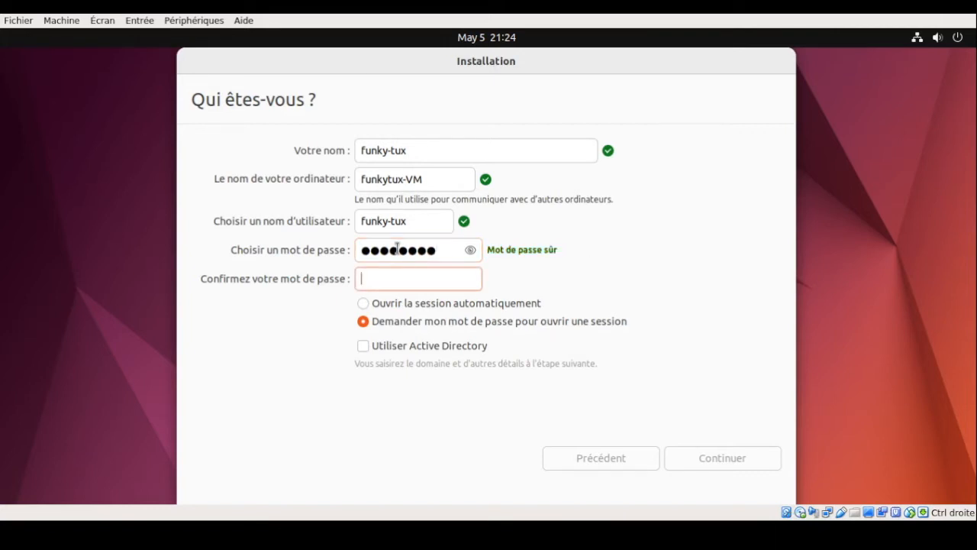
text(●●●●●●●●)
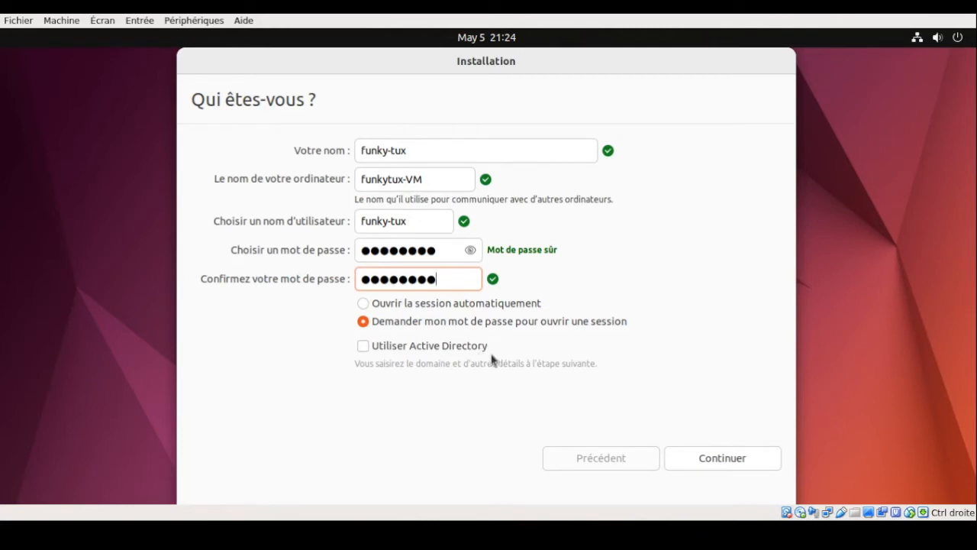
Start the installation, viewing the file-copy log and slideshow until it finishes
click(704, 460)
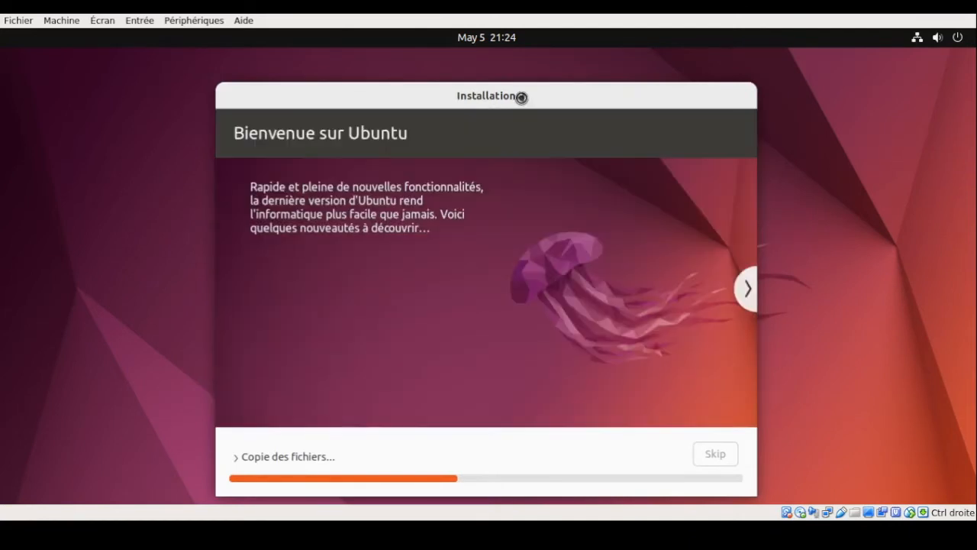
drag(521, 95, 516, 62)
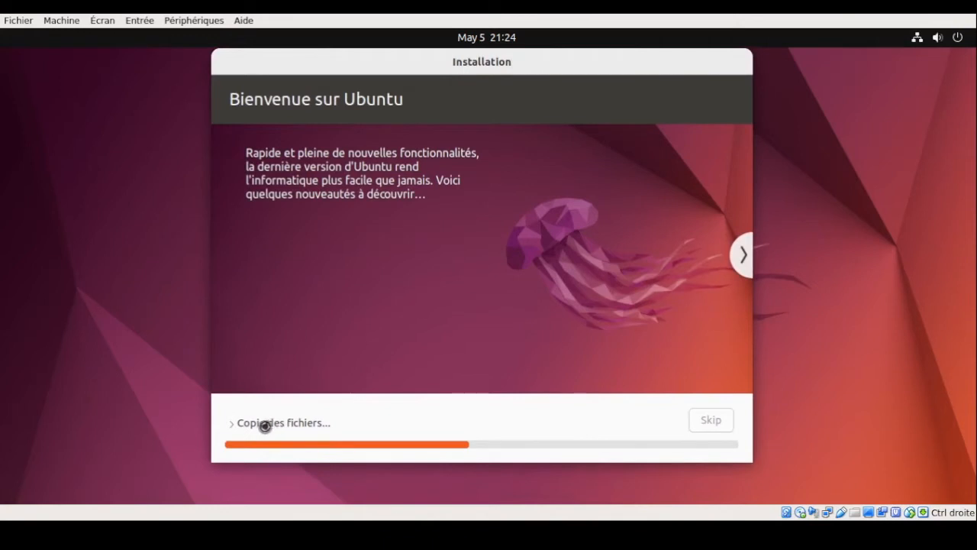
click(236, 424)
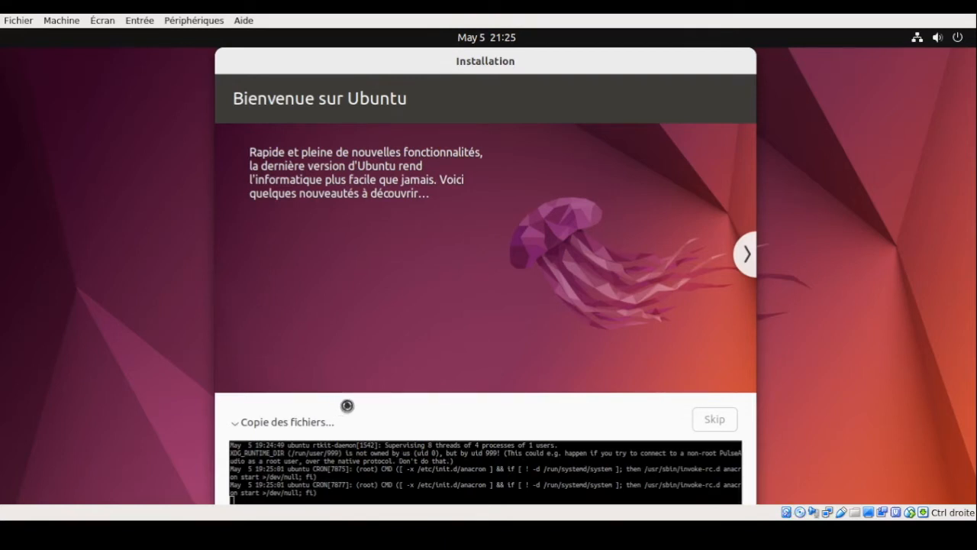
click(749, 255)
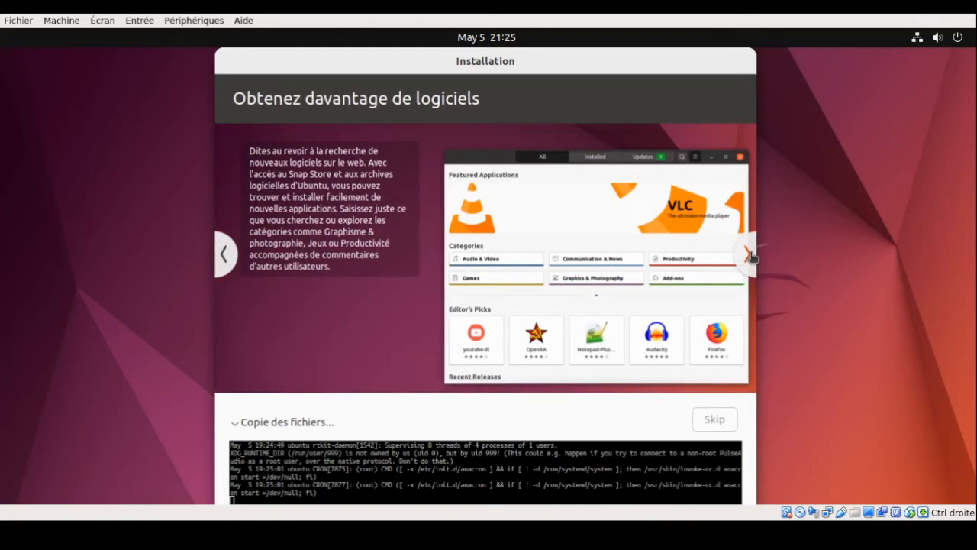
click(749, 255)
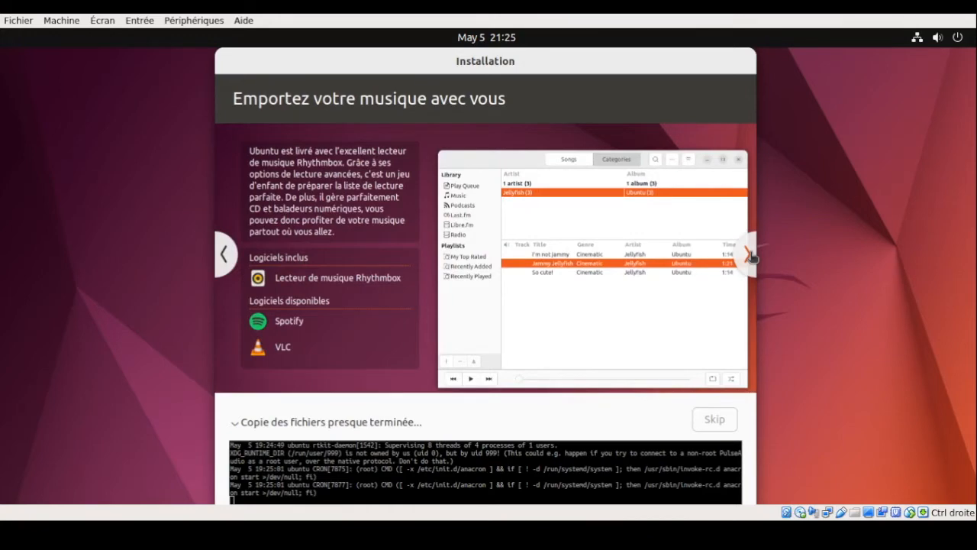
click(749, 255)
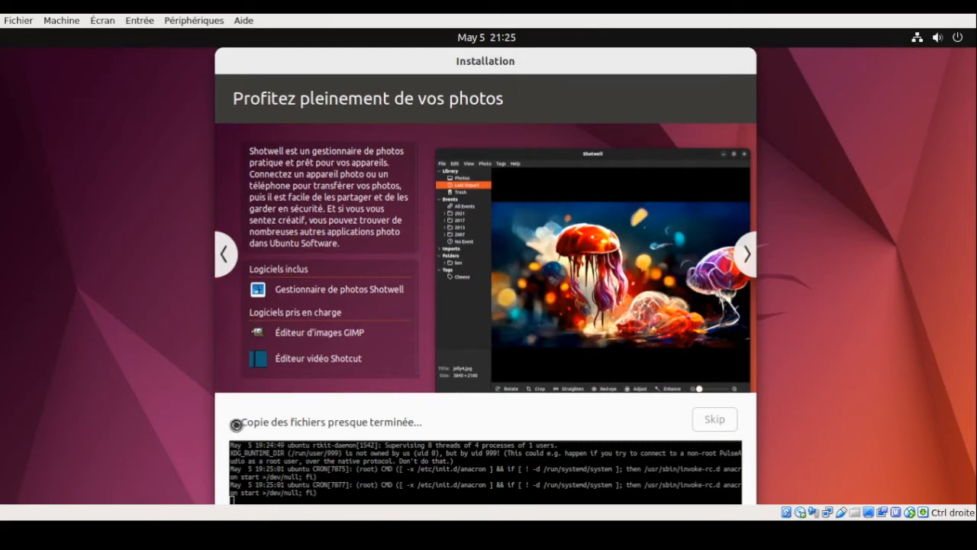
click(236, 425)
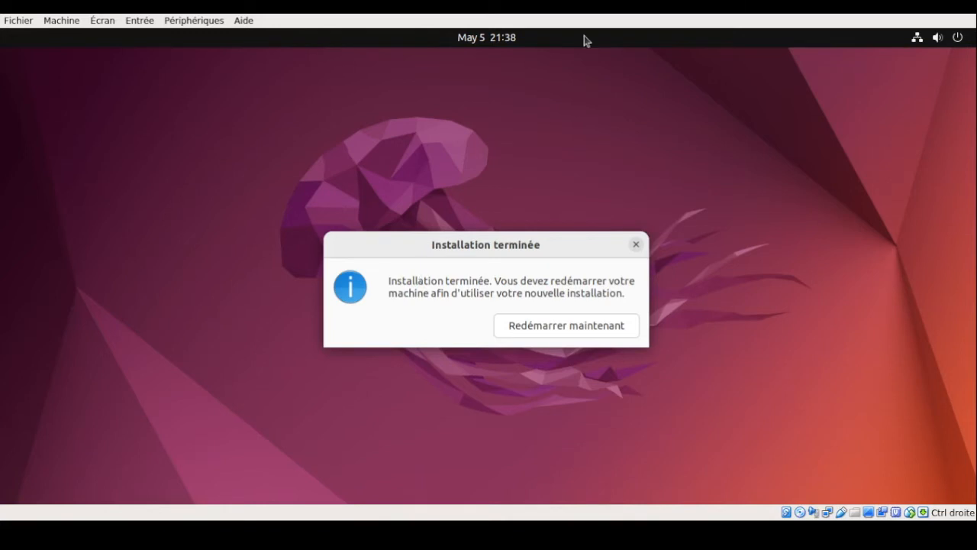
Choose Redémarrer maintenant to reboot into the new system
click(620, 326)
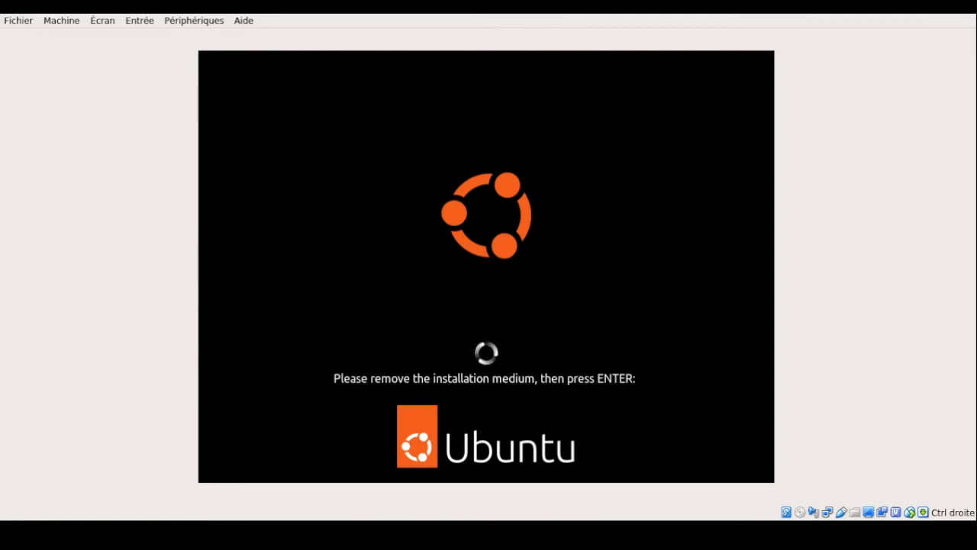
Confirm the installation medium is removed and dismiss both mouse-integration notices
key(Return)
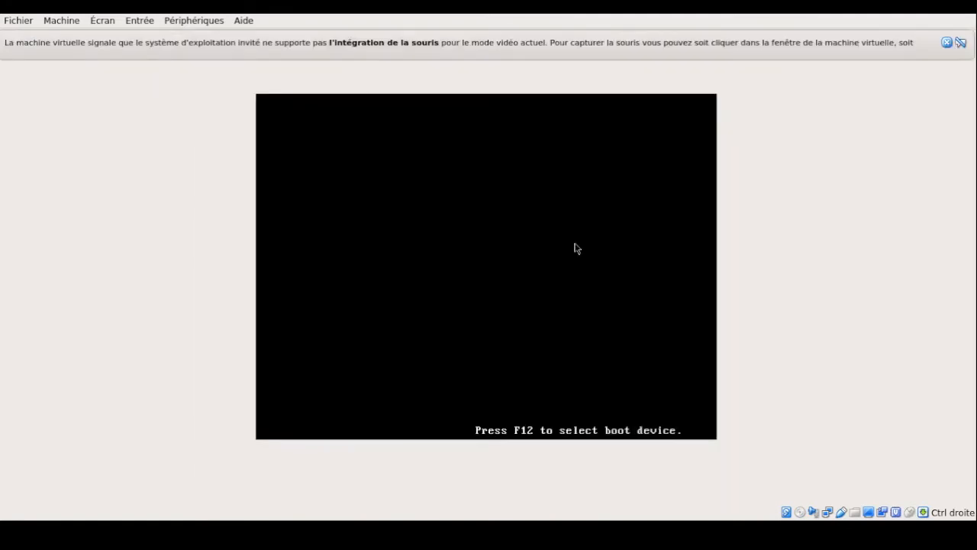
click(948, 42)
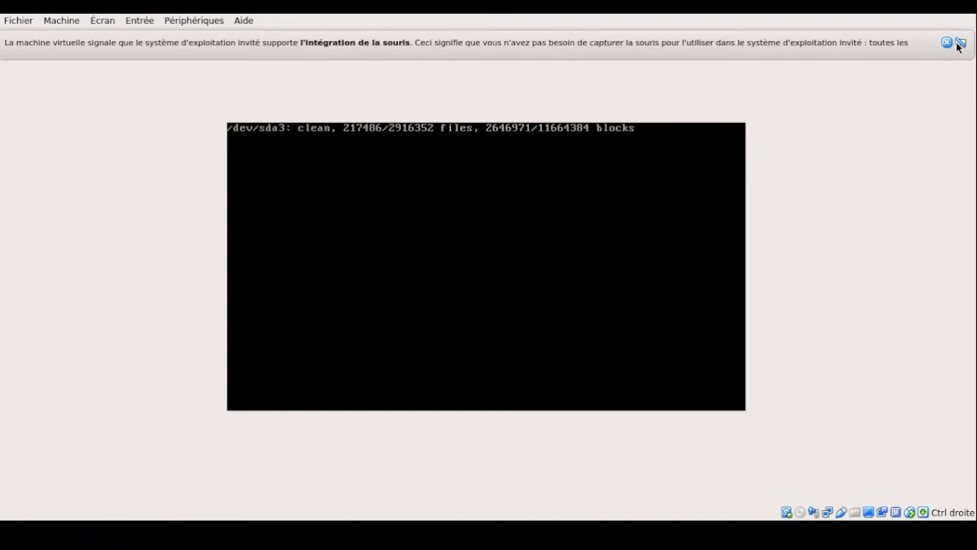
click(947, 43)
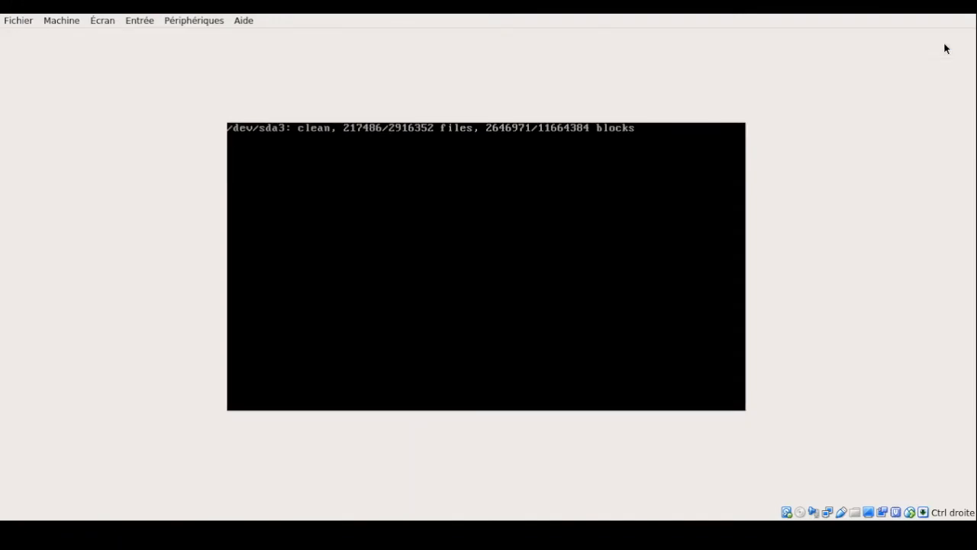
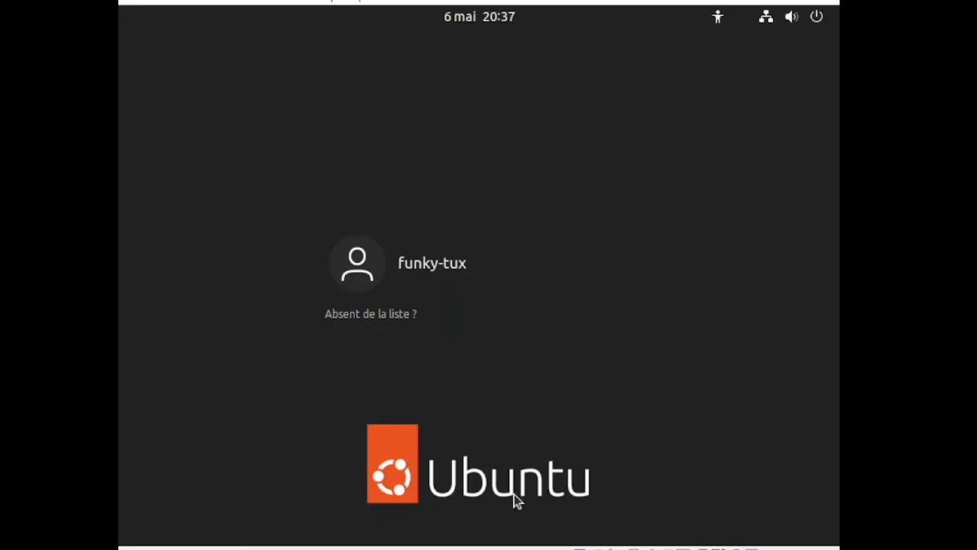
Select the user on the login screen and sign in with the account password
click(459, 262)
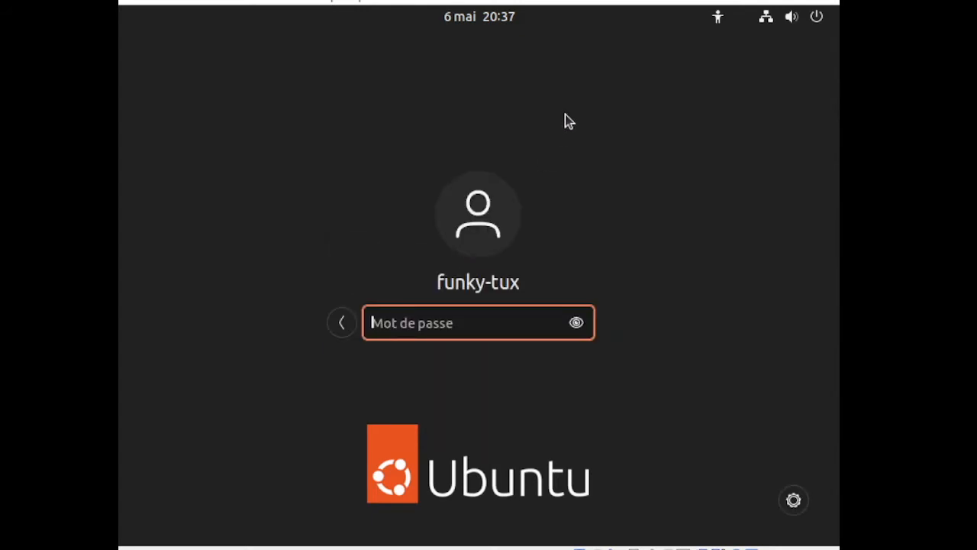
text(•••••••)
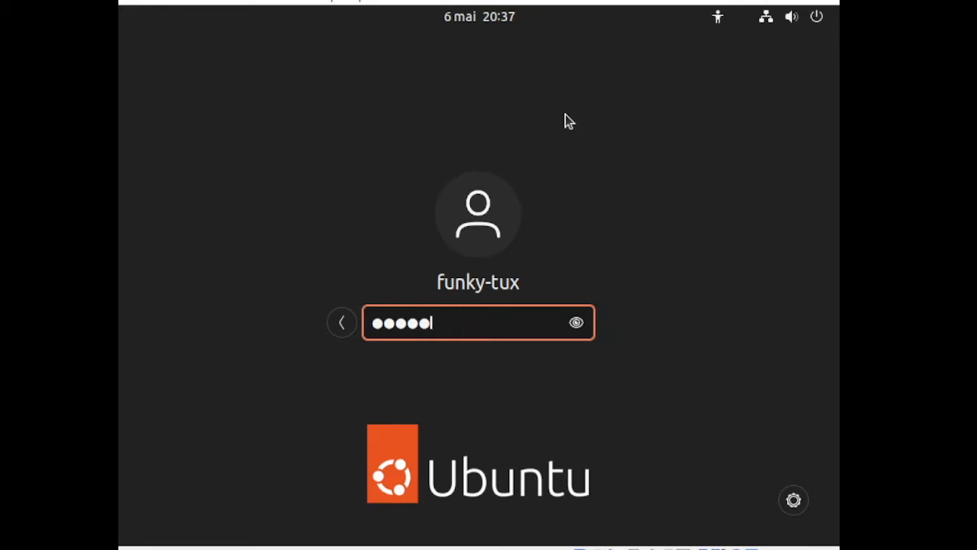
text(•)
key(Return)
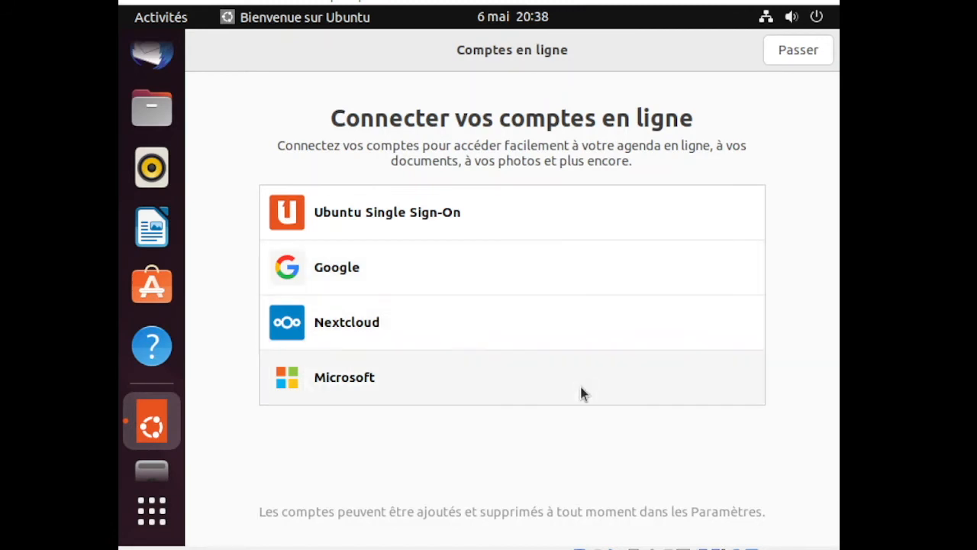
Skip online accounts and Livepatch, choose Non for system info, leave location off, and finish
click(797, 55)
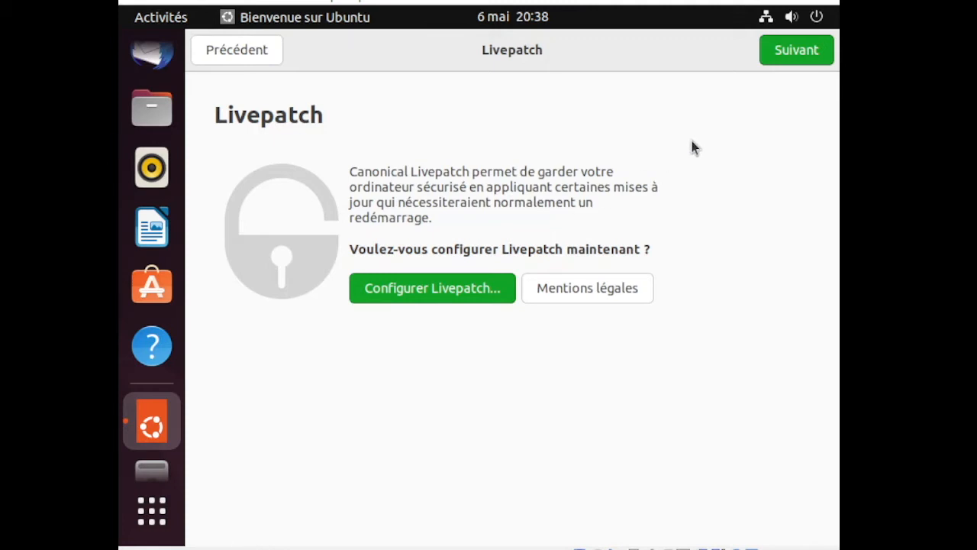
click(813, 59)
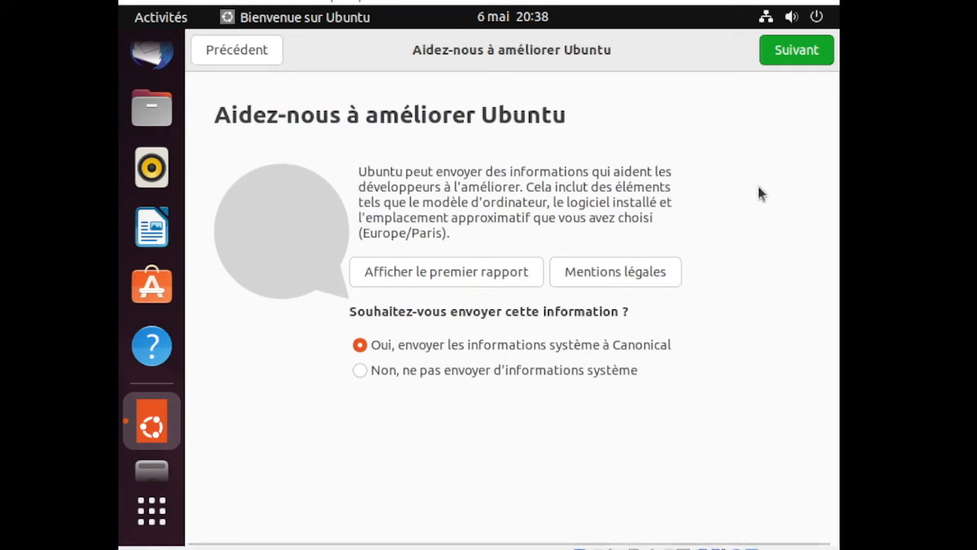
click(360, 369)
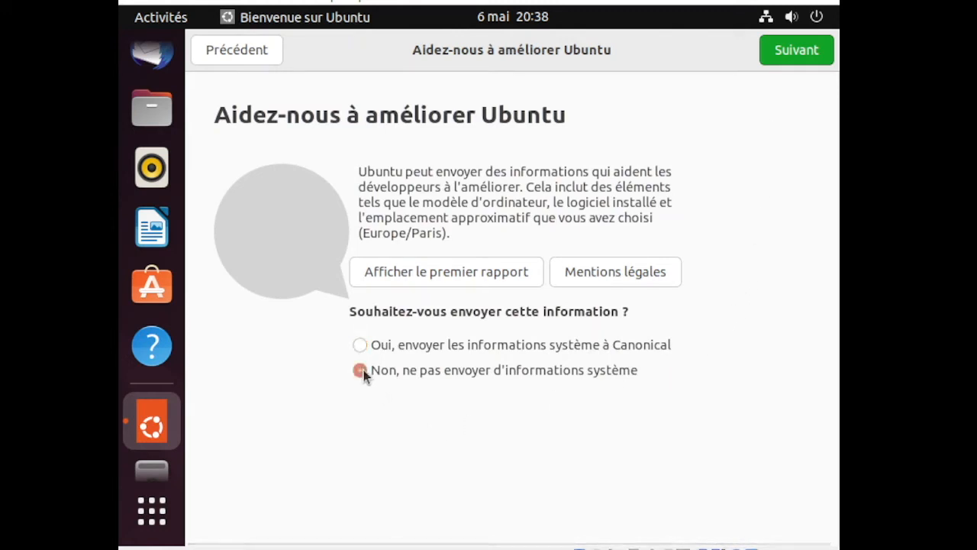
click(809, 54)
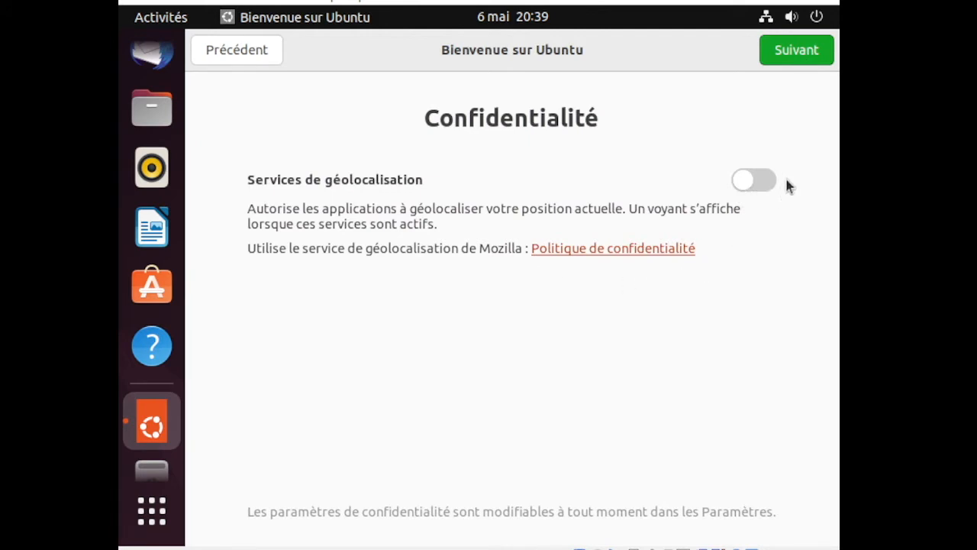
click(807, 56)
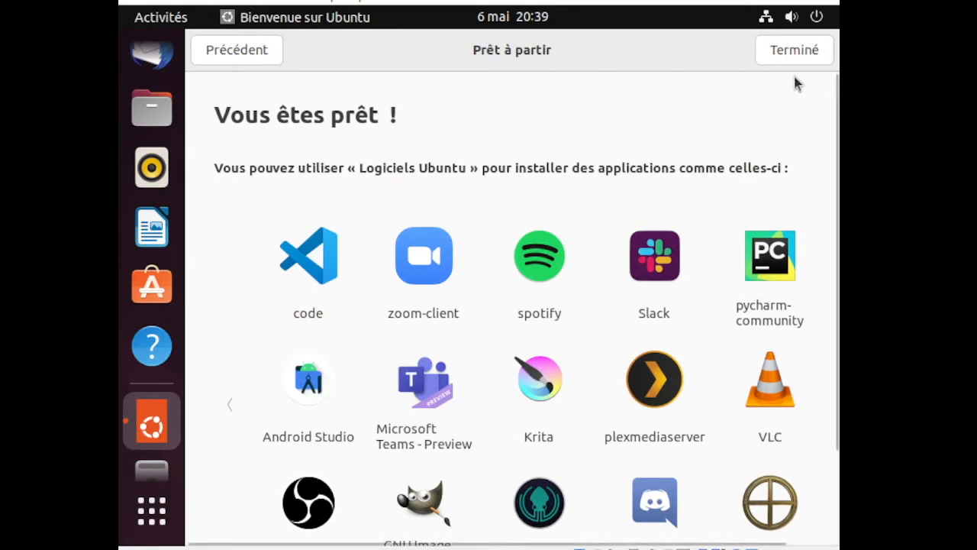
click(802, 57)
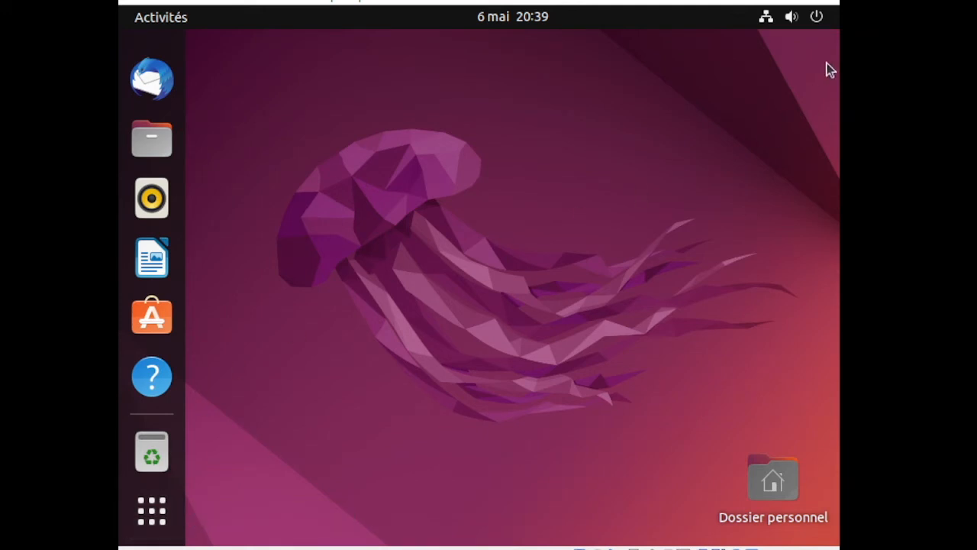
Look over the Équilibré power modes and shutdown options unchanged, then launch Files on the home folder
click(815, 20)
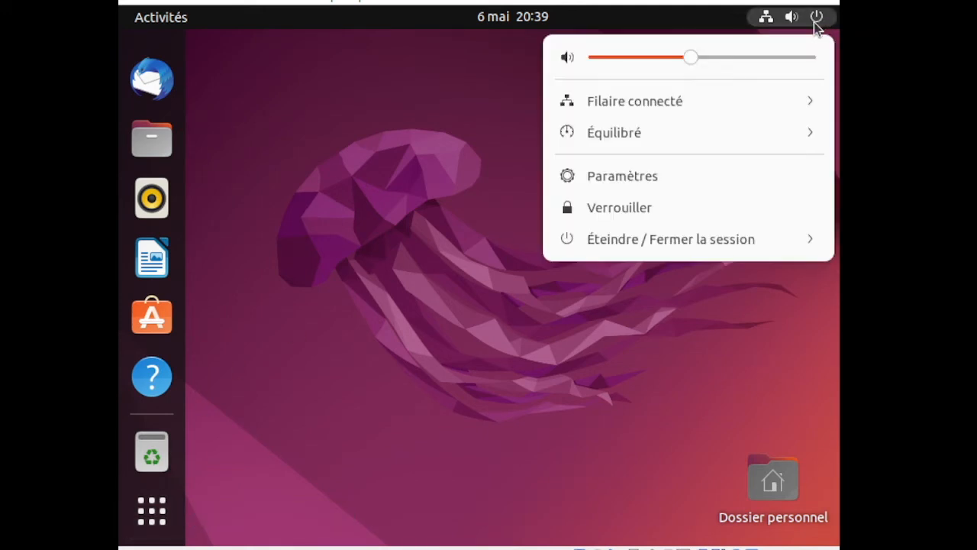
click(637, 140)
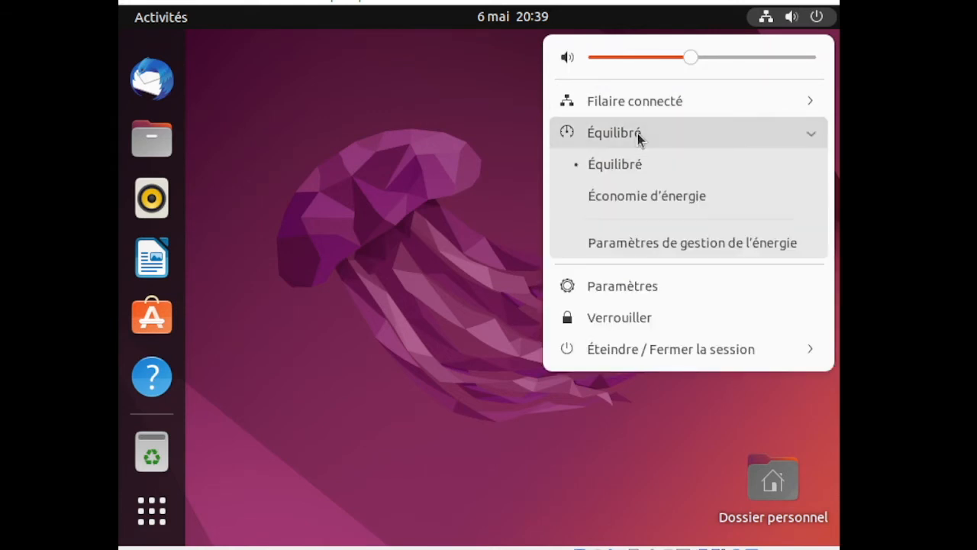
click(639, 139)
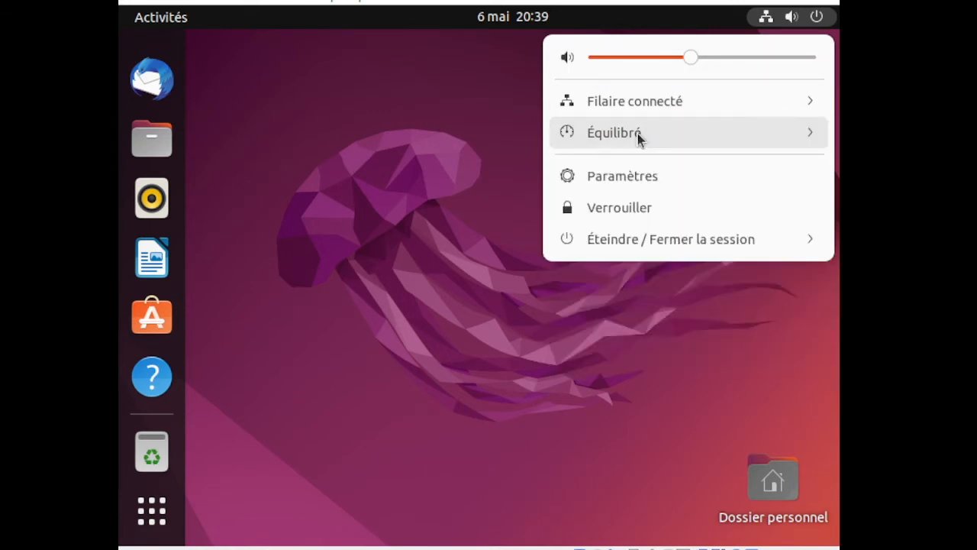
click(609, 242)
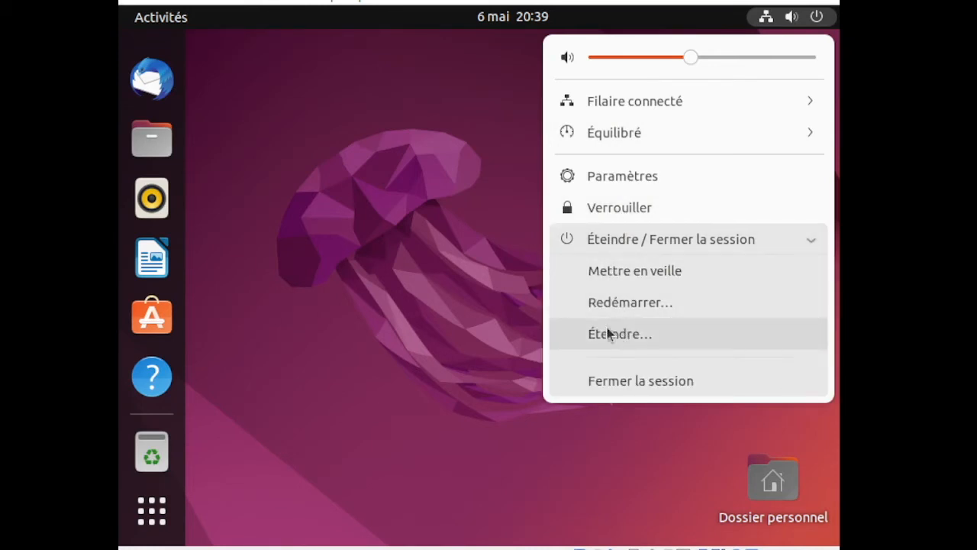
click(467, 275)
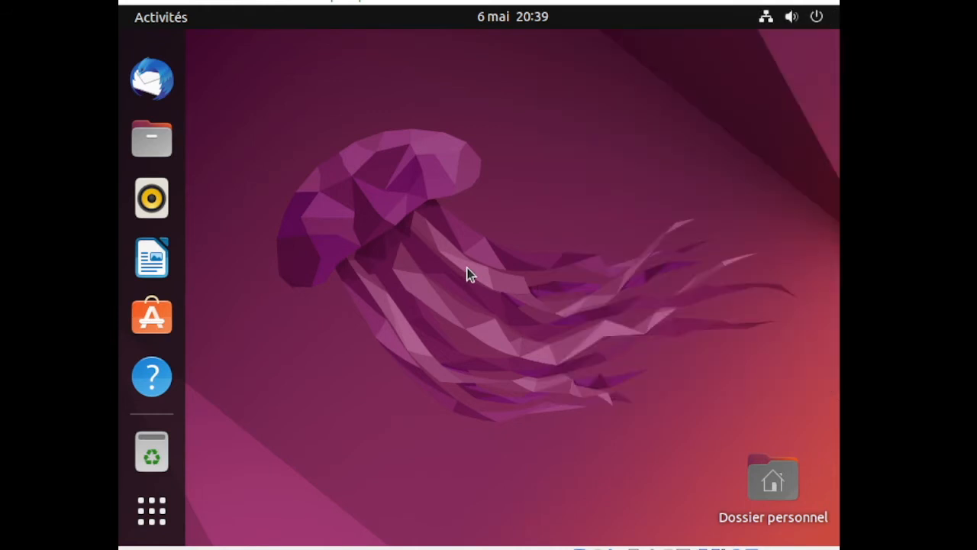
click(153, 152)
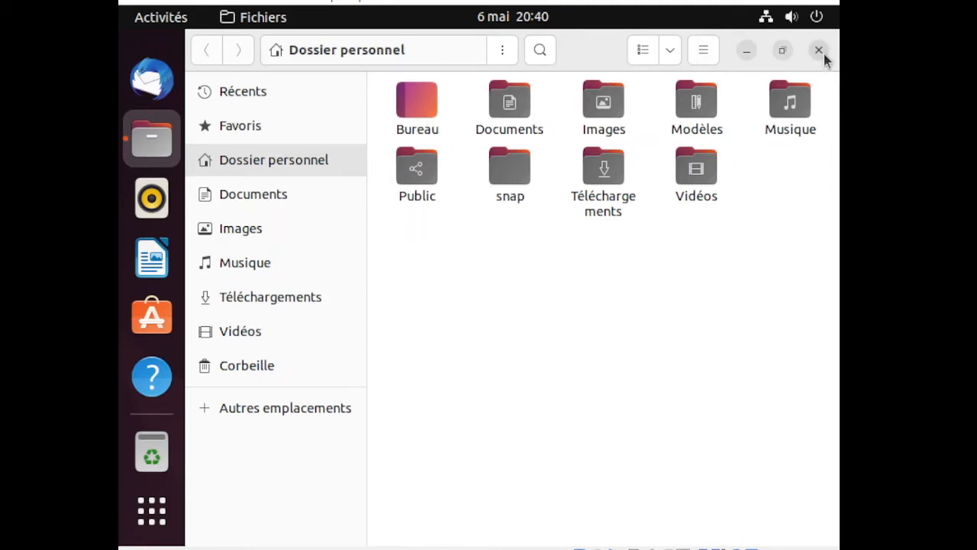
Check the folder actions menu, open the empty Documents folder, then close Fichiers
click(457, 51)
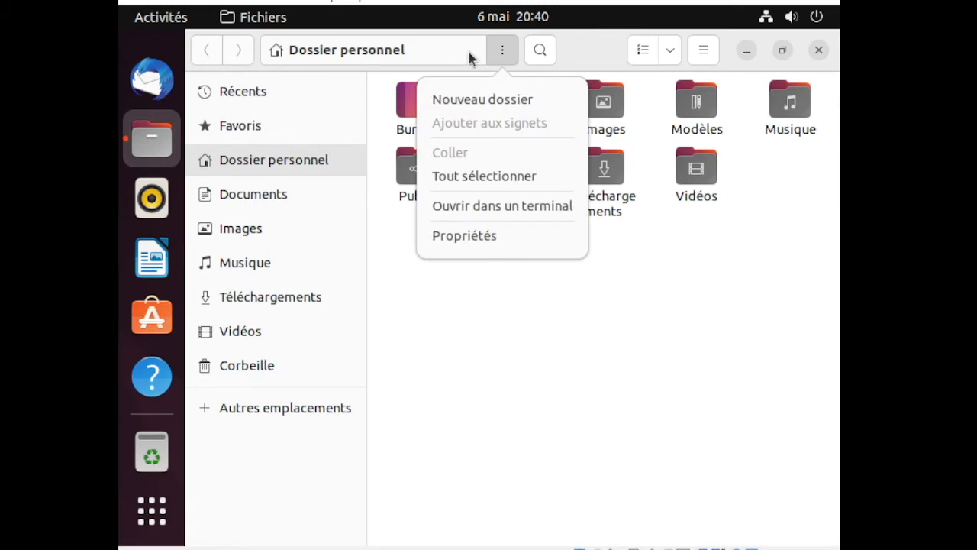
click(512, 332)
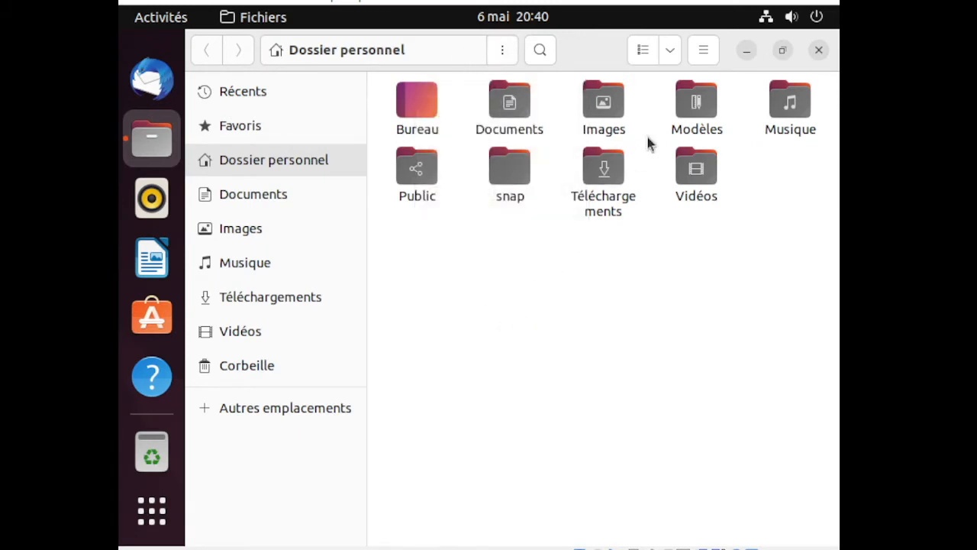
click(295, 199)
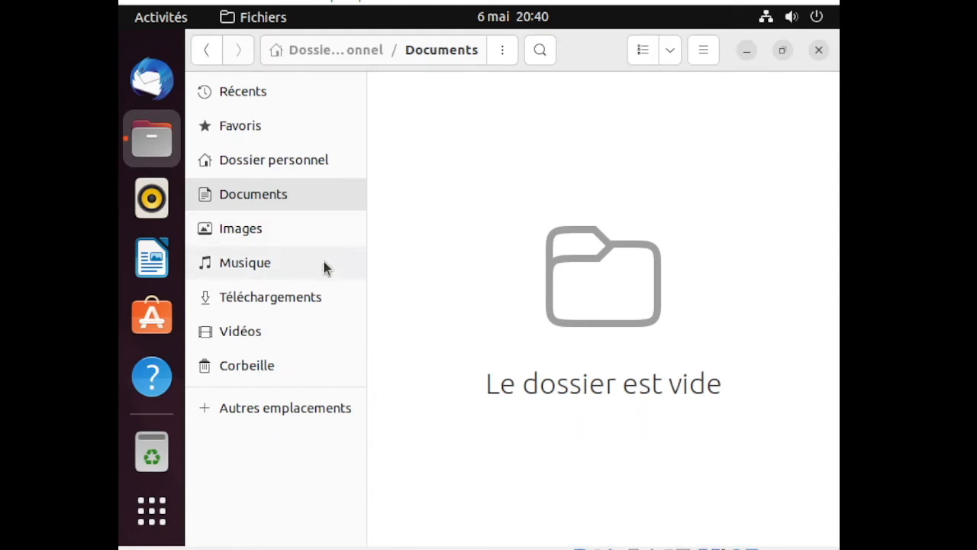
click(817, 51)
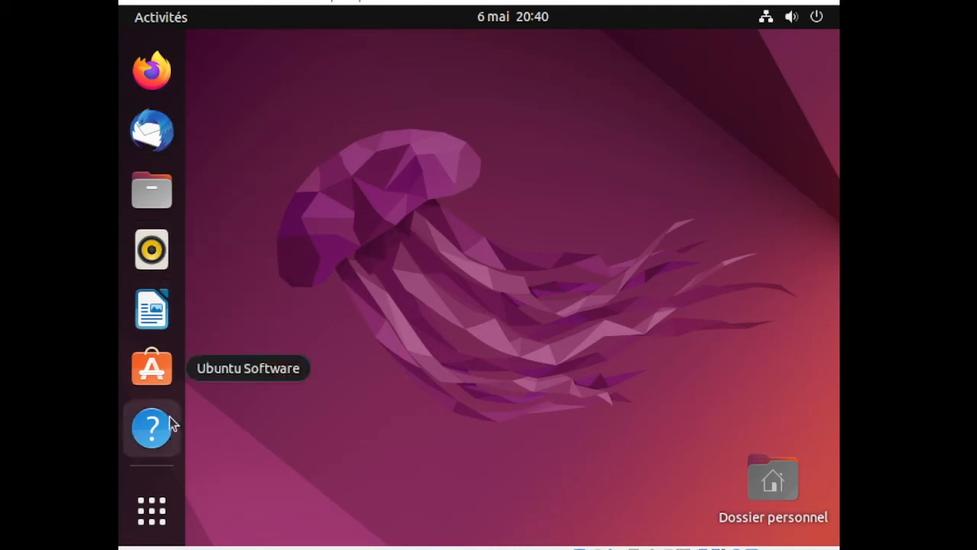
Browse the app grid, search 'ter' in the overview, and launch Terminal
click(167, 505)
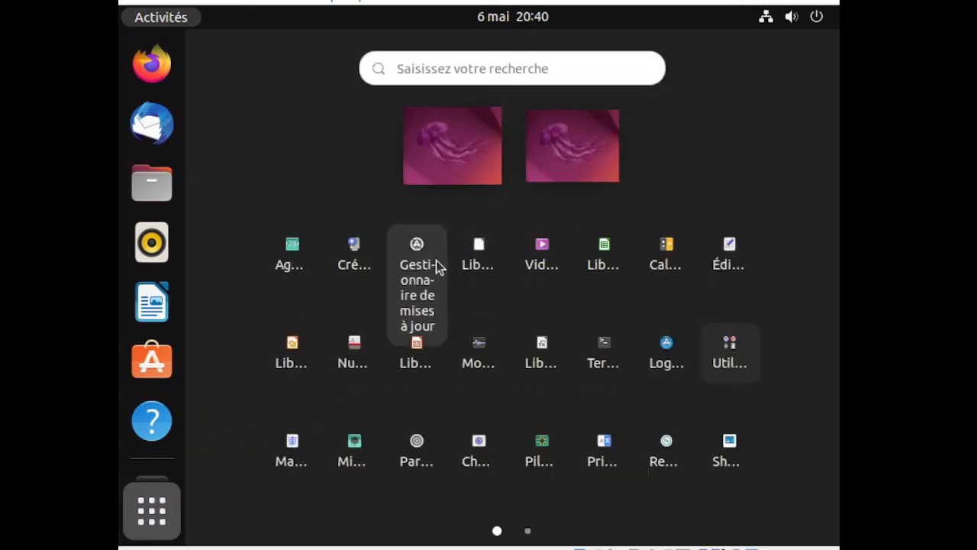
scroll(432, 272, down, 1)
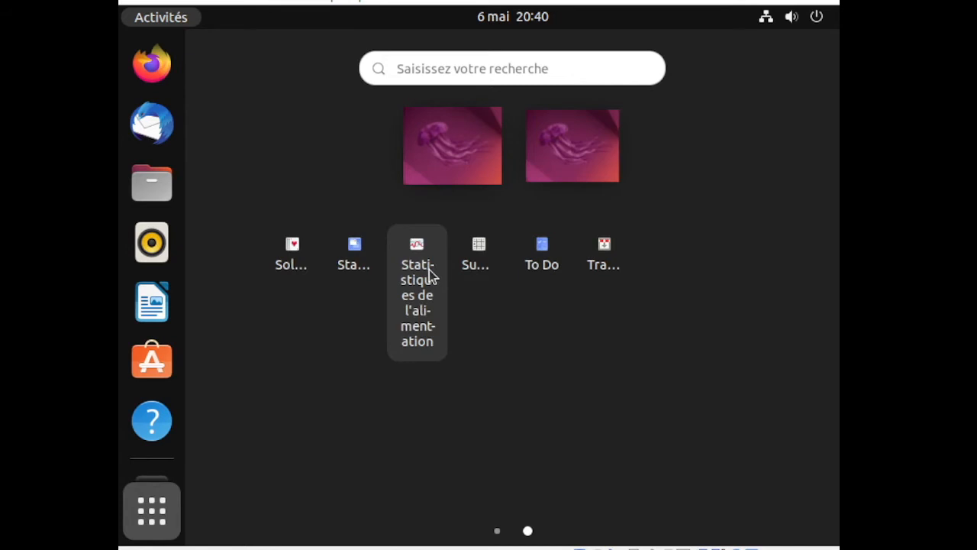
scroll(432, 271, up, 1)
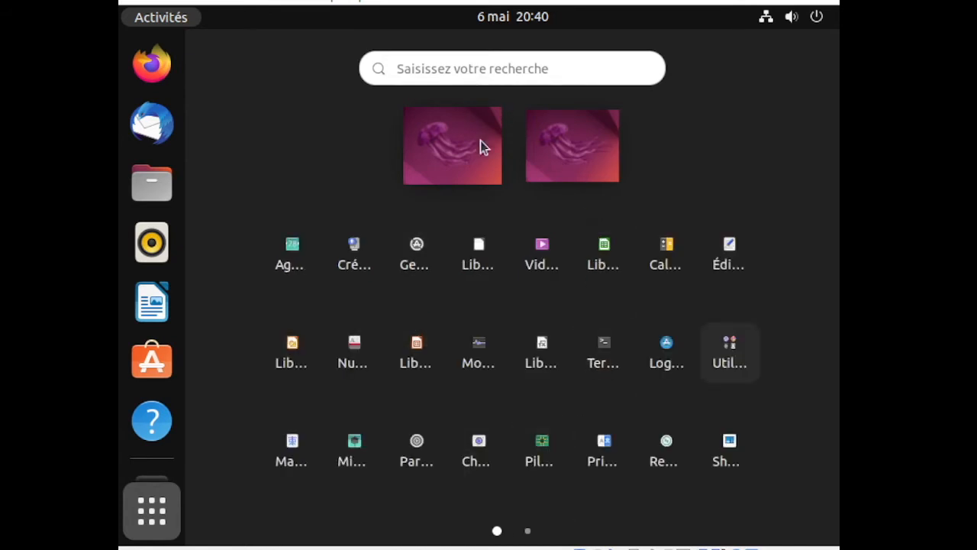
click(501, 66)
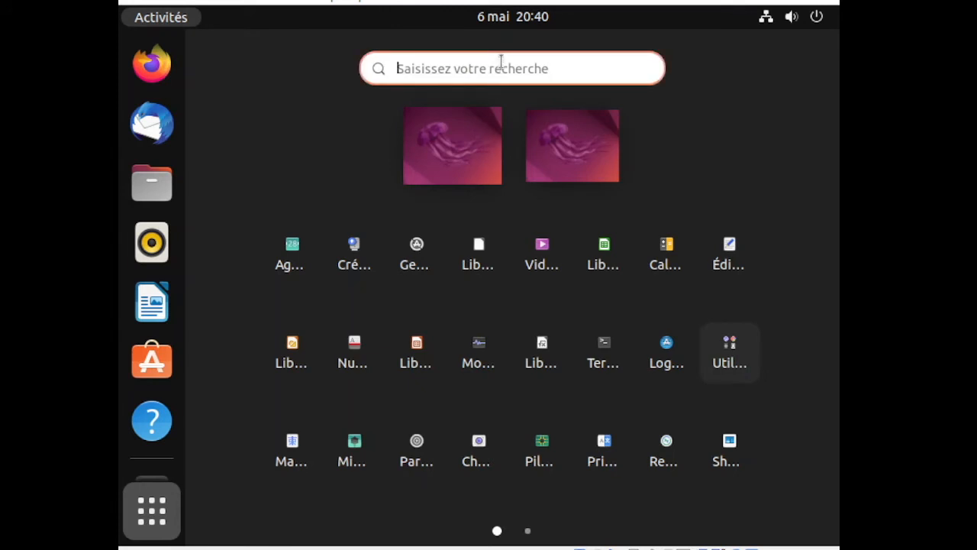
text(firel)
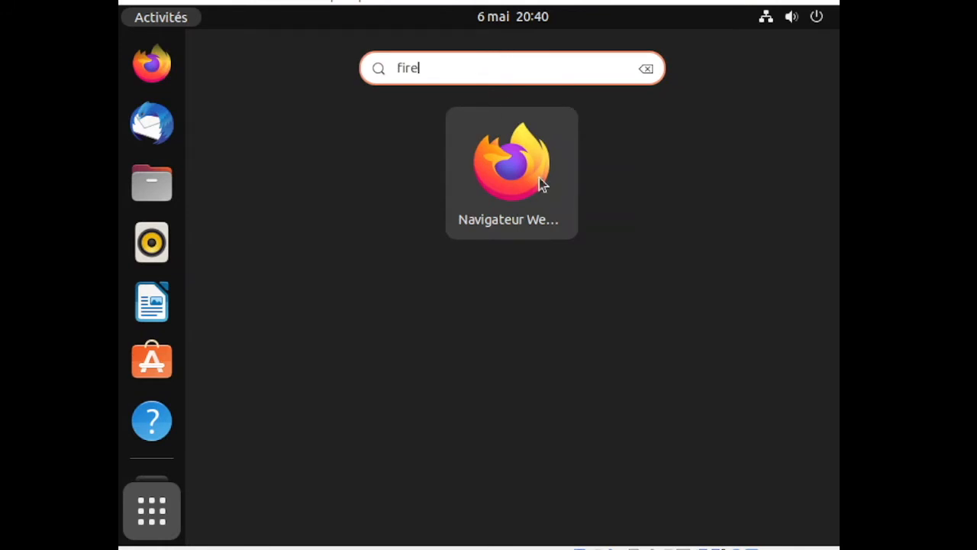
key(BackSpace)
key(BackSpace)
key(BackSpace)
key(BackSpace)
key(BackSpace)
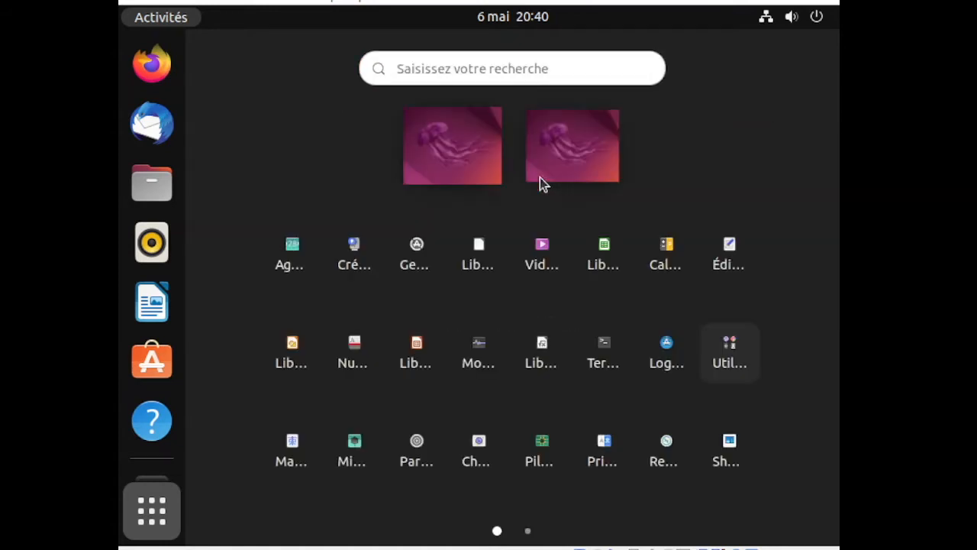
text(te)
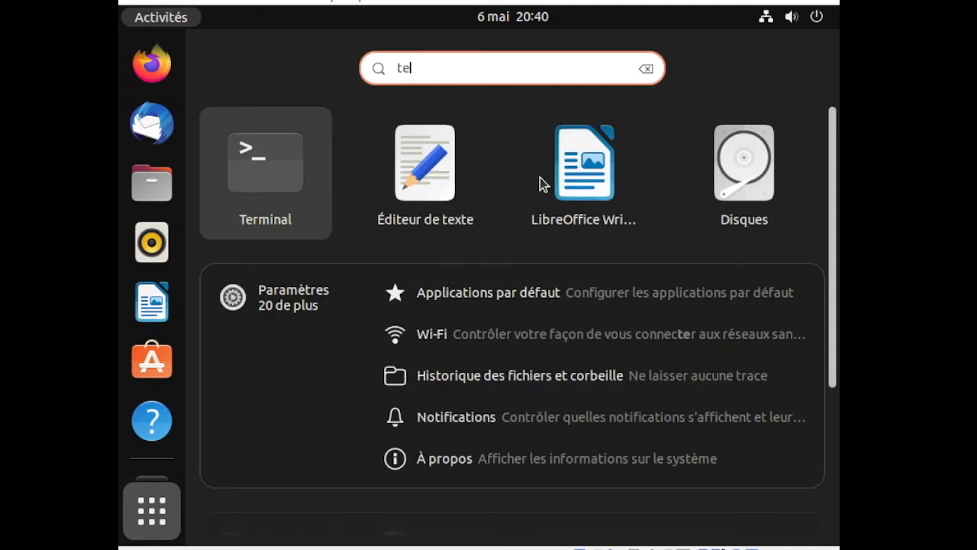
text(r)
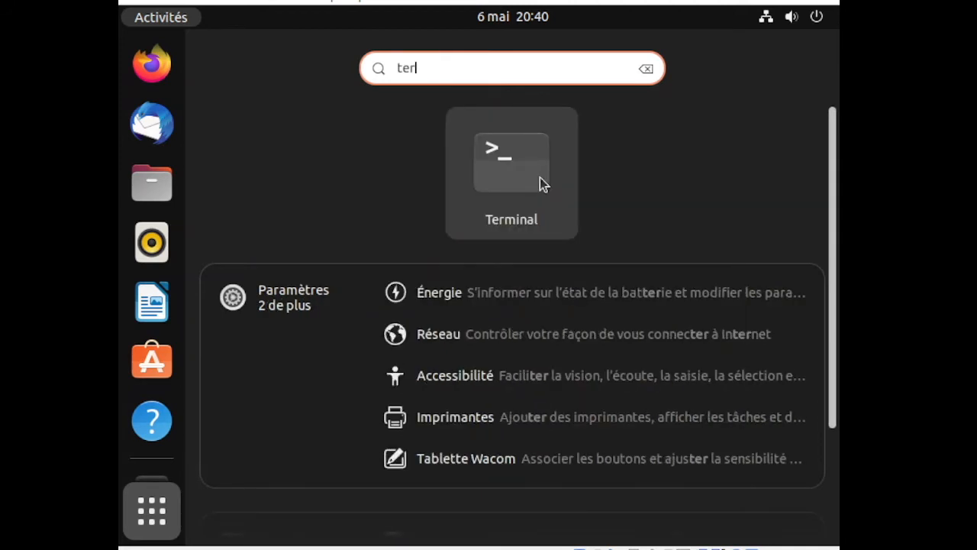
click(539, 177)
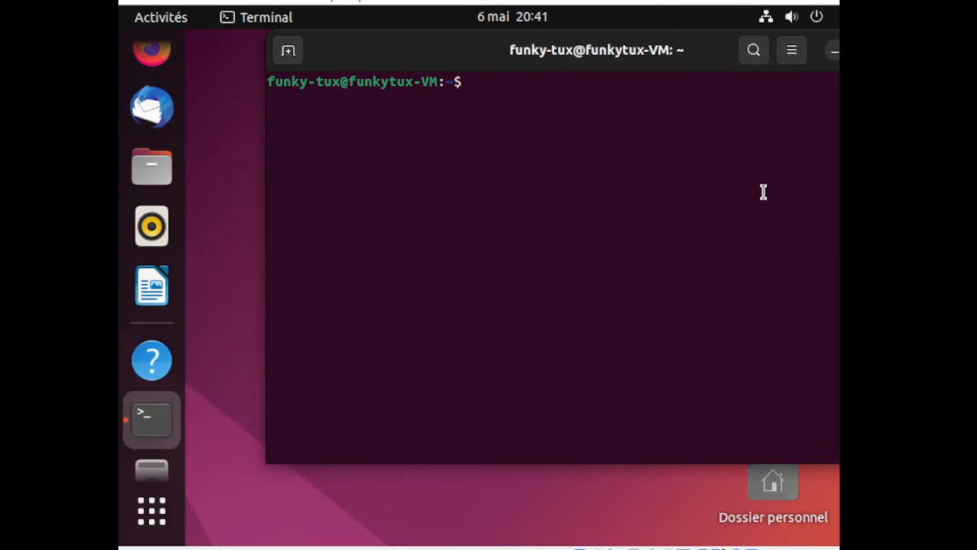
Resize and reposition the Terminal window, pin it to the dock with Ajouter aux favoris, then close it
drag(619, 55, 536, 81)
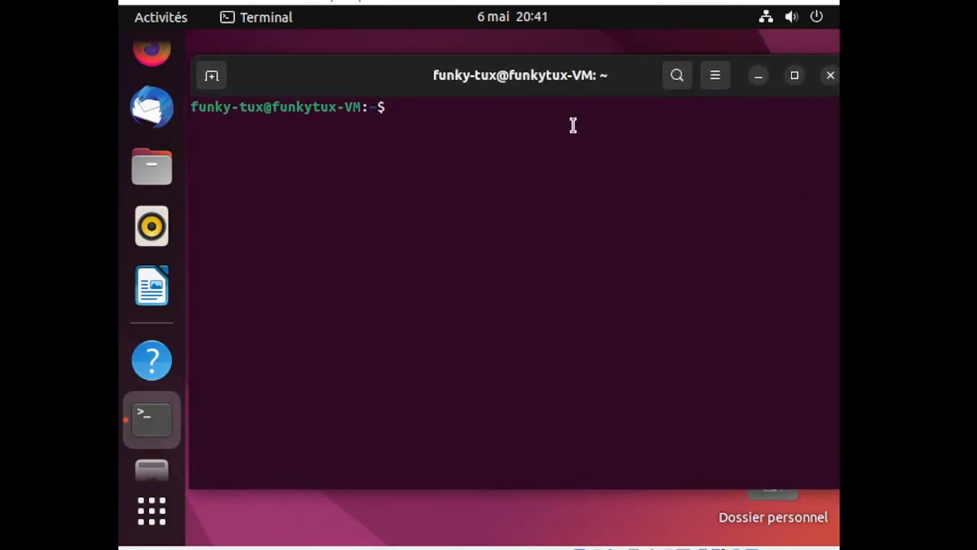
drag(568, 78, 562, 77)
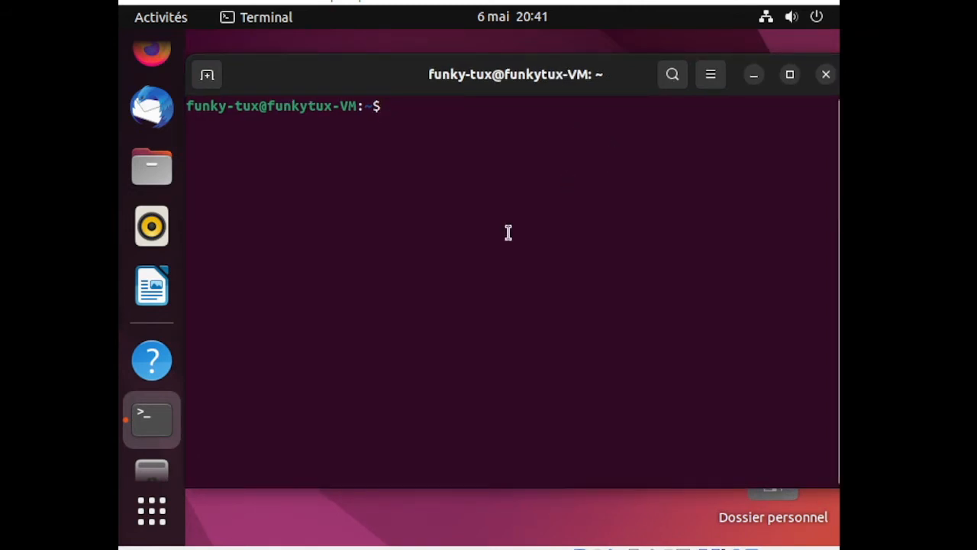
right_click(148, 426)
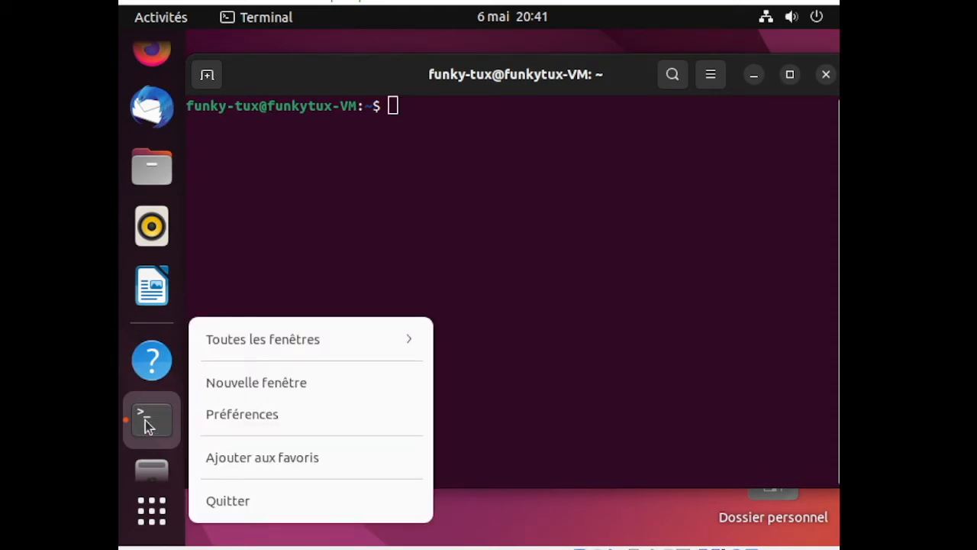
click(219, 457)
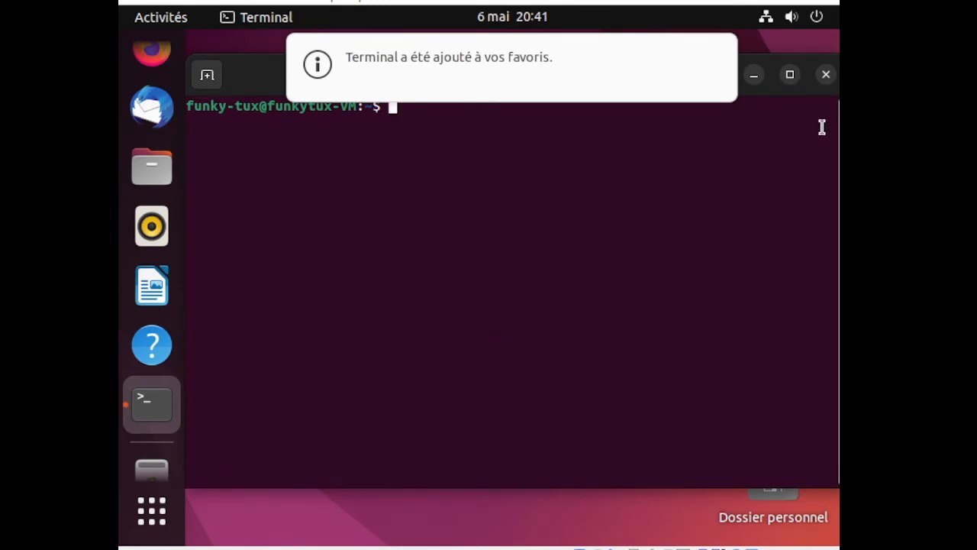
click(826, 77)
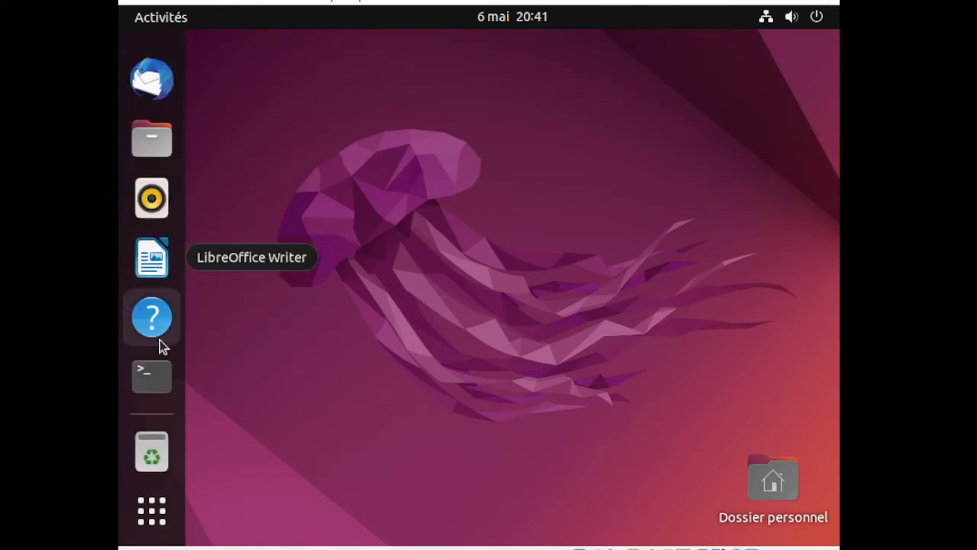
click(152, 454)
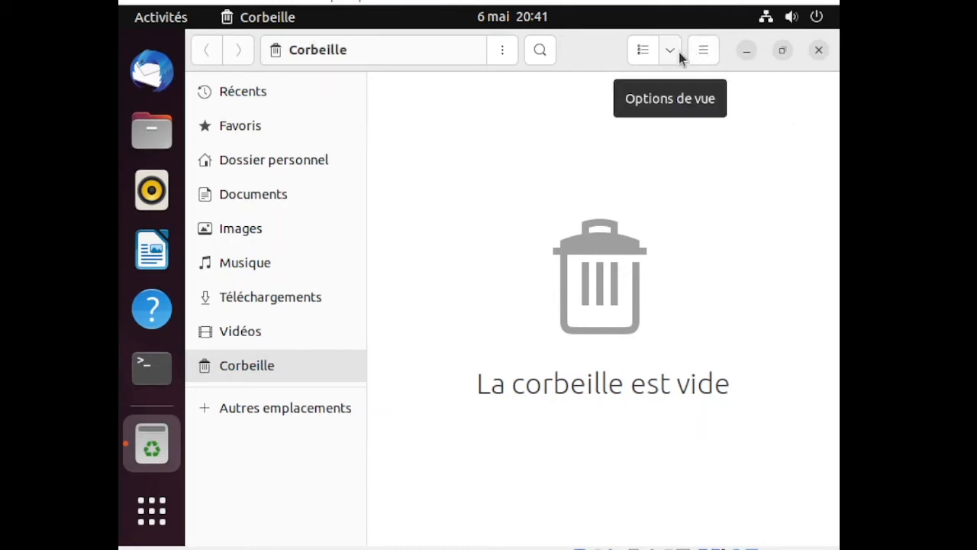
click(697, 53)
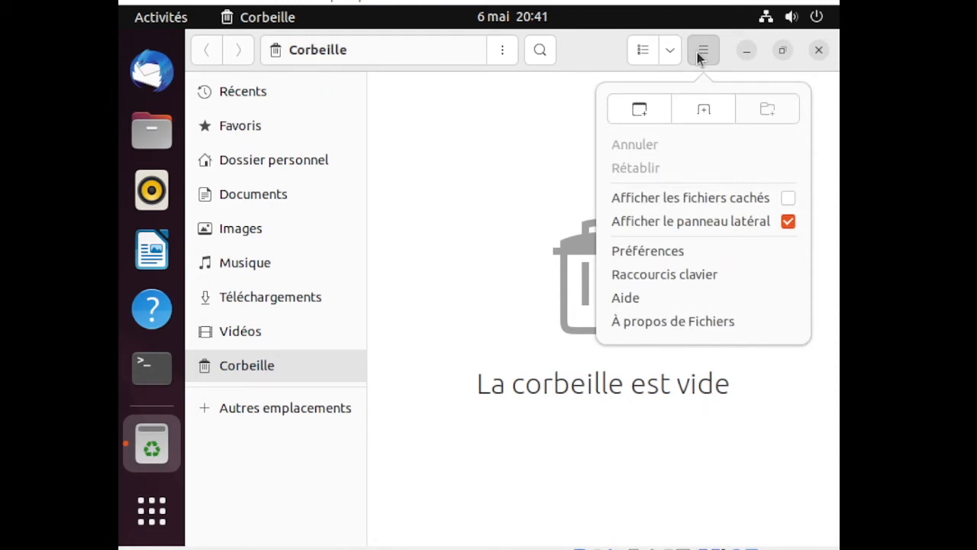
click(674, 52)
click(675, 52)
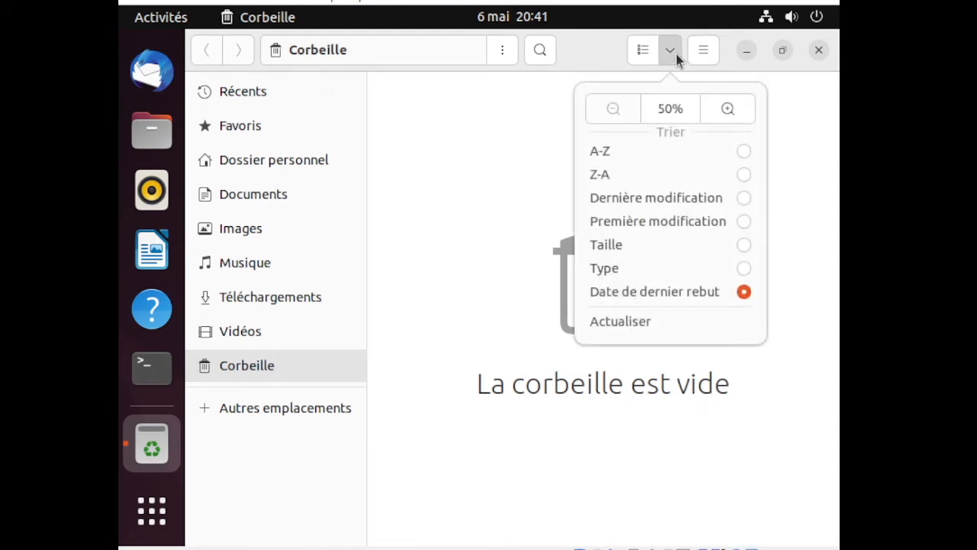
click(674, 53)
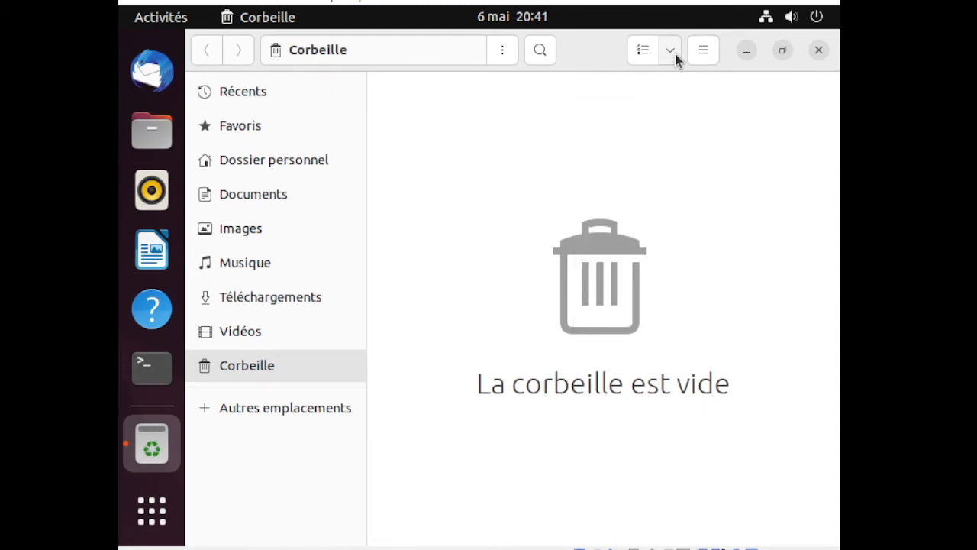
click(501, 51)
click(502, 51)
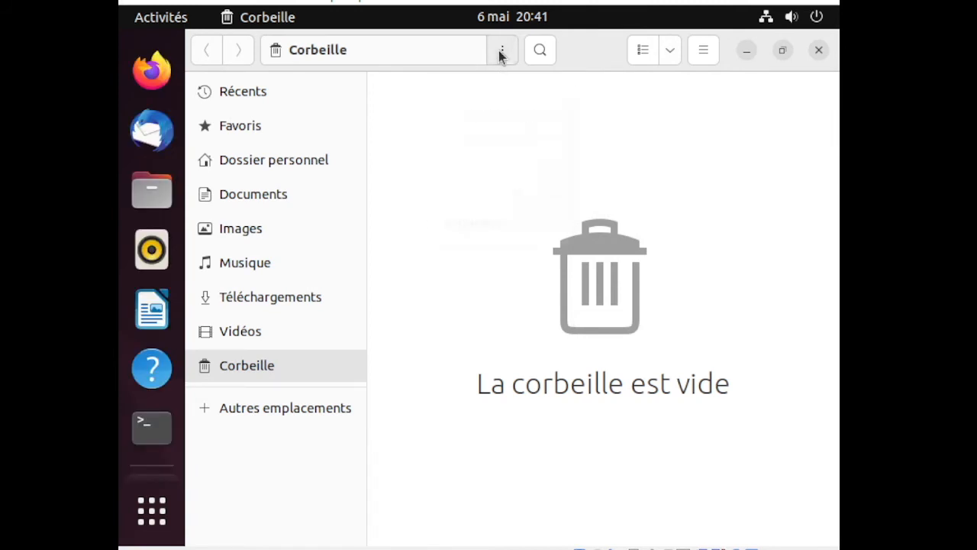
click(819, 51)
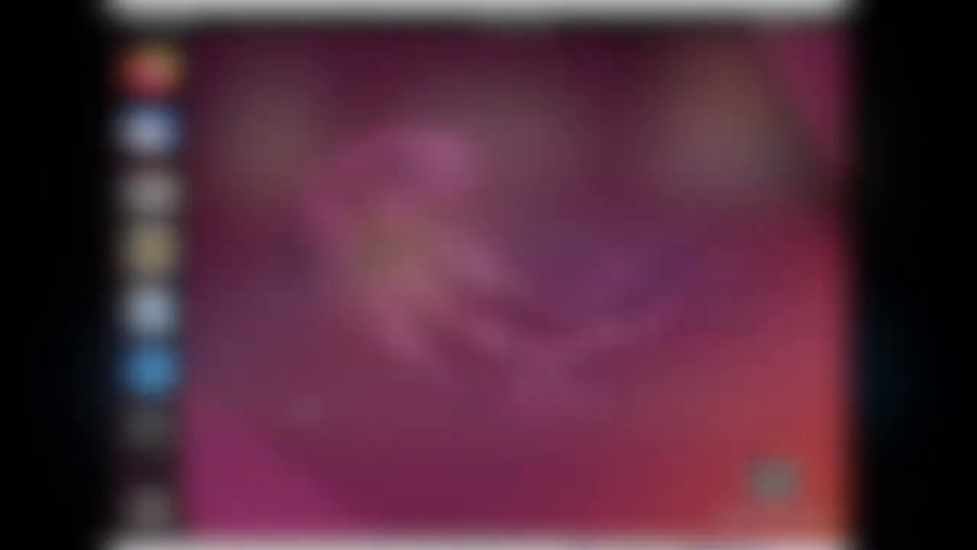